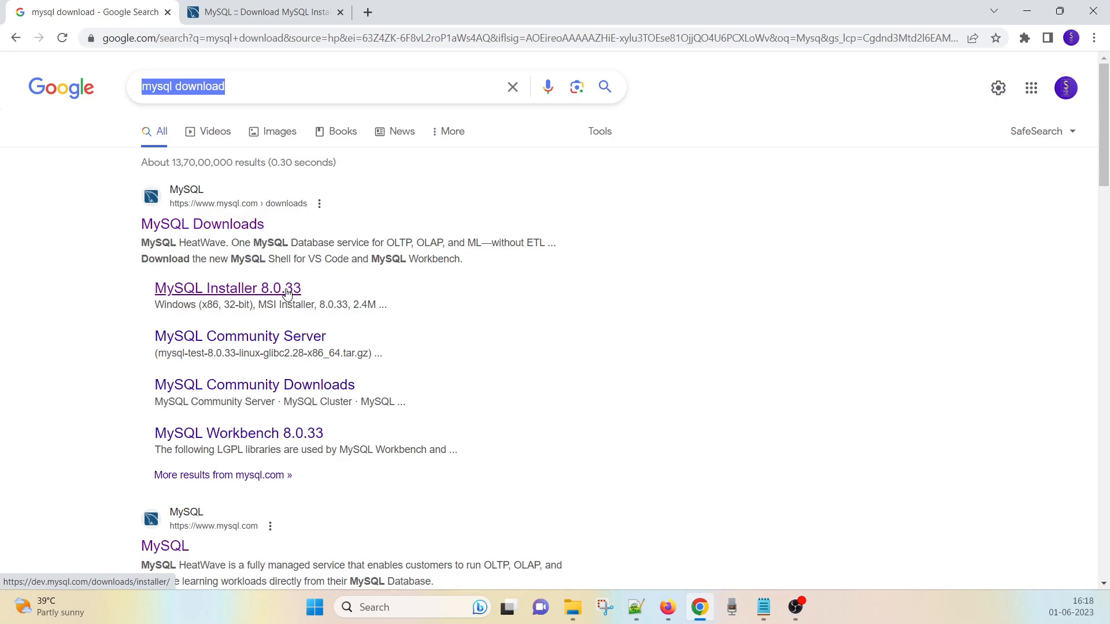
Start downloading the 428.3M Windows MSI installer of MySQL 8.0.33 without an Oracle account, and cancel that download.
click(217, 8)
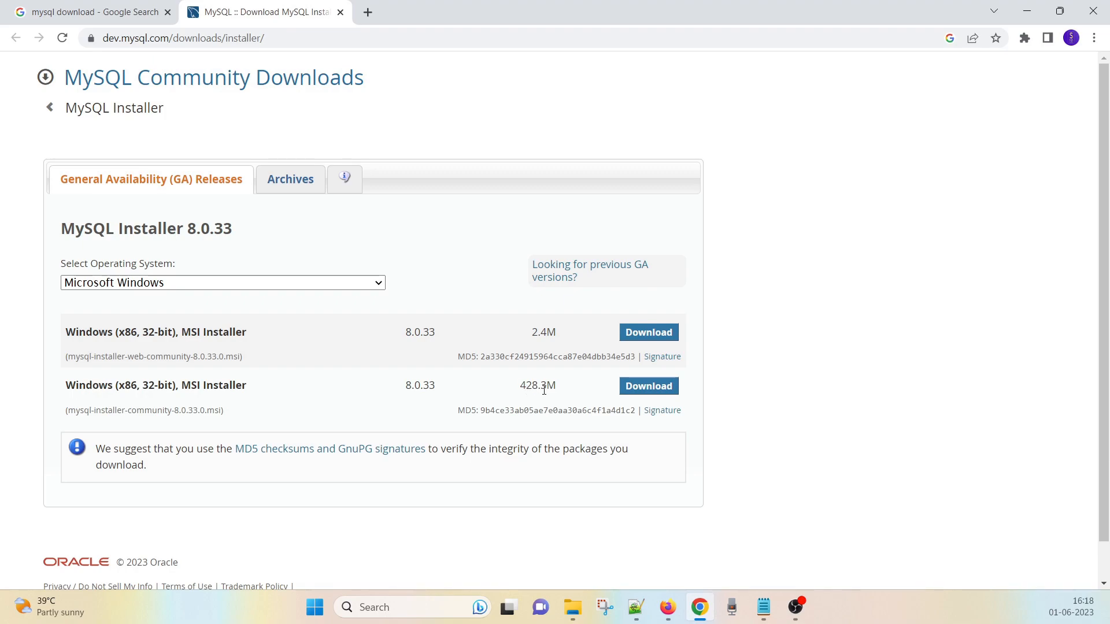
drag(520, 387, 559, 391)
click(657, 388)
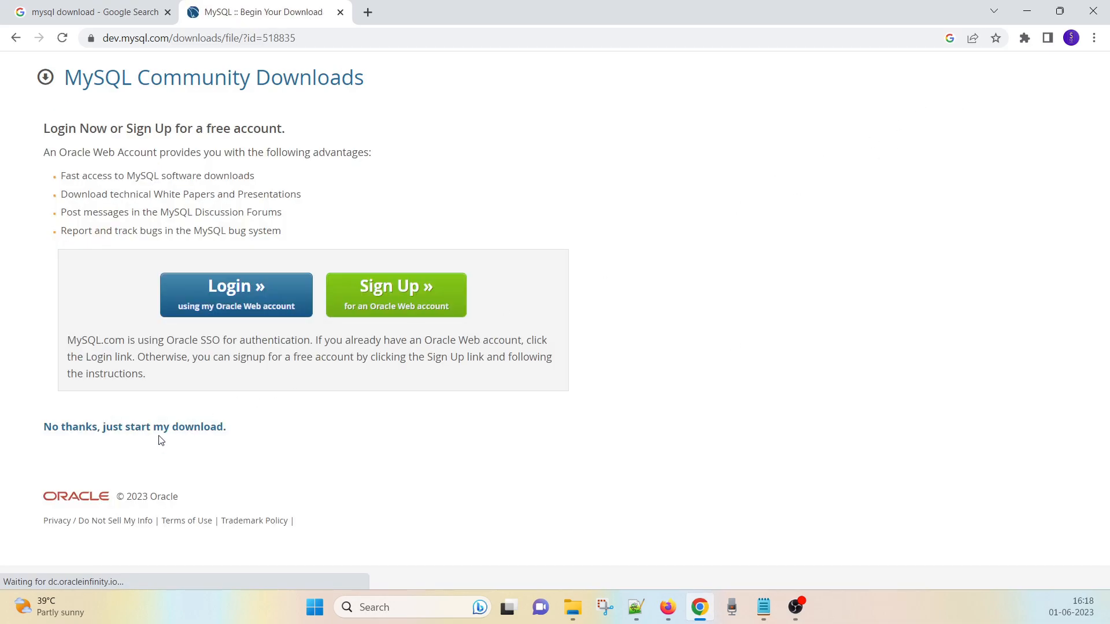
click(147, 431)
click(1027, 39)
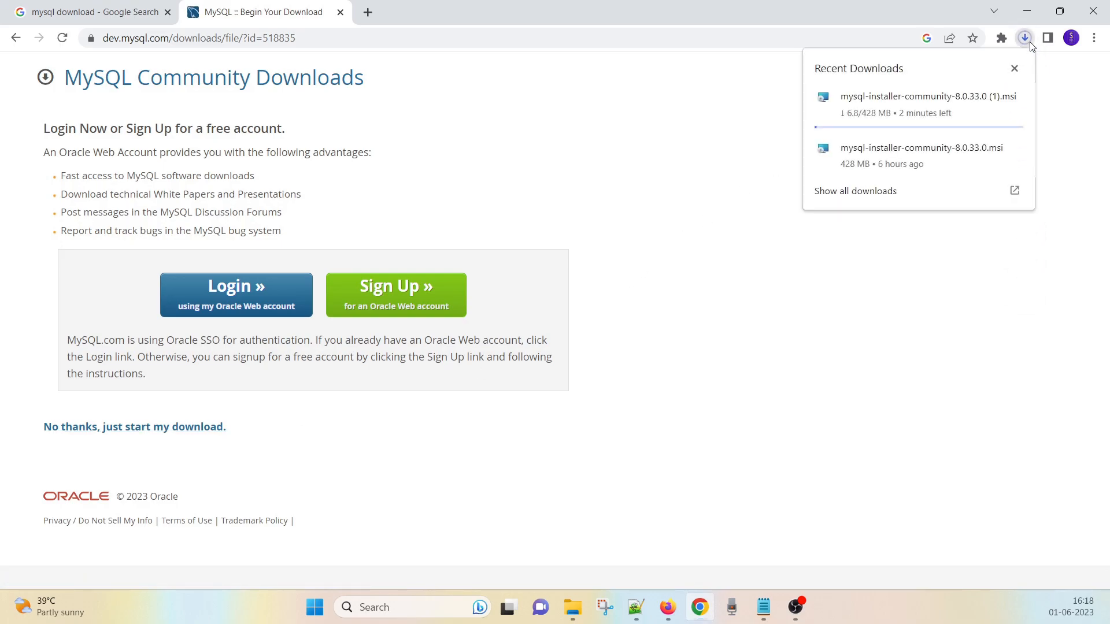
click(1015, 97)
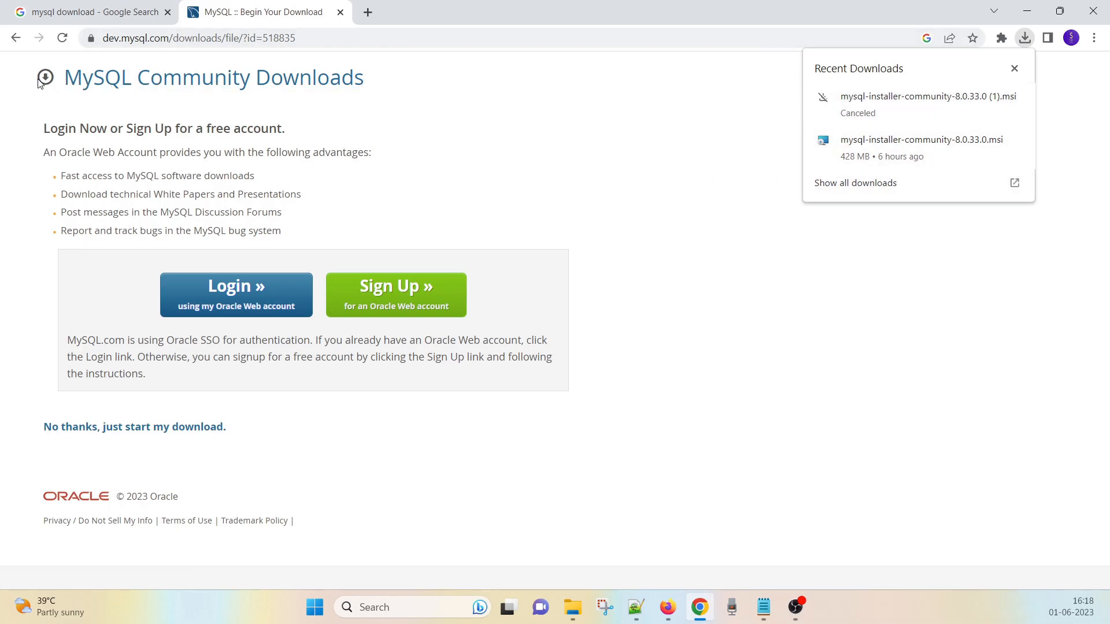
Switch to File Explorer and open the My SQL folder inside C:\me\Software.
click(572, 608)
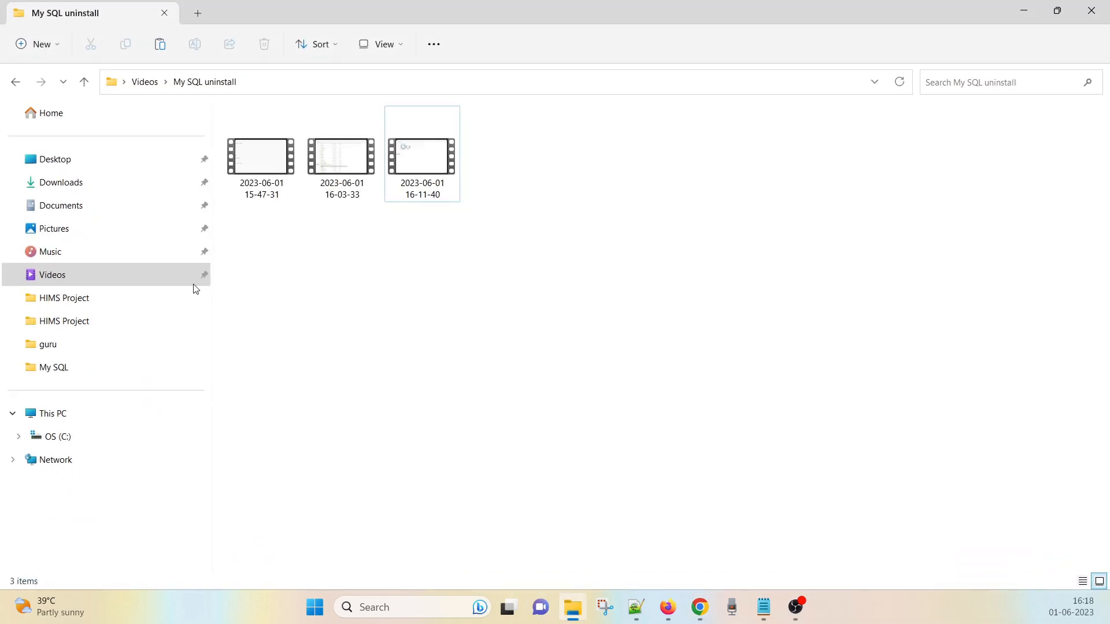
click(63, 435)
scroll(292, 347, down, 1)
double_click(255, 327)
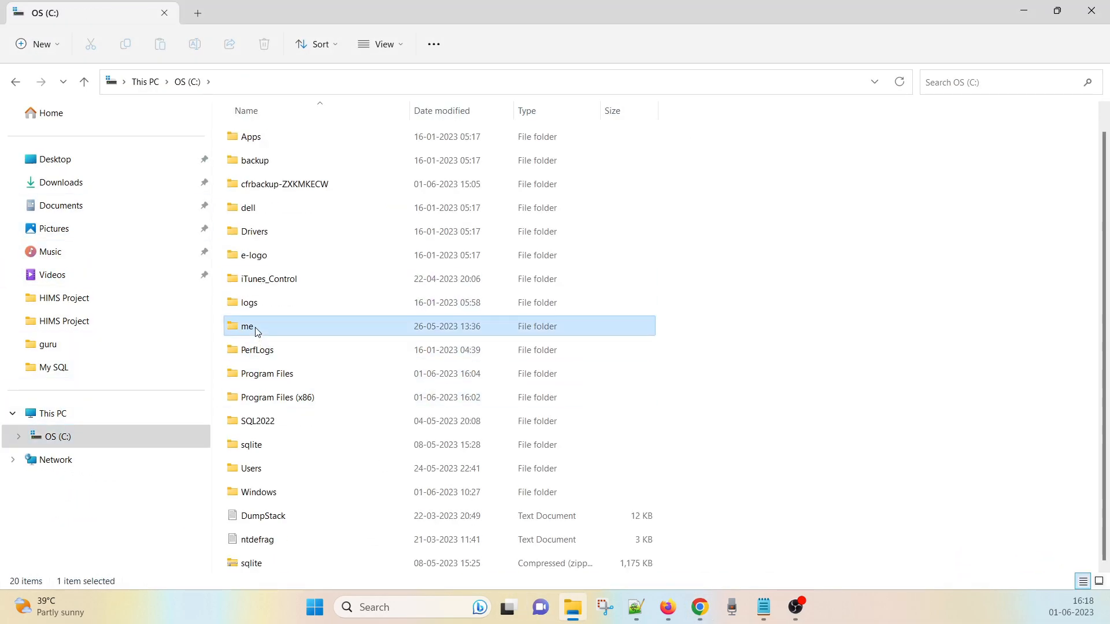
double_click(260, 302)
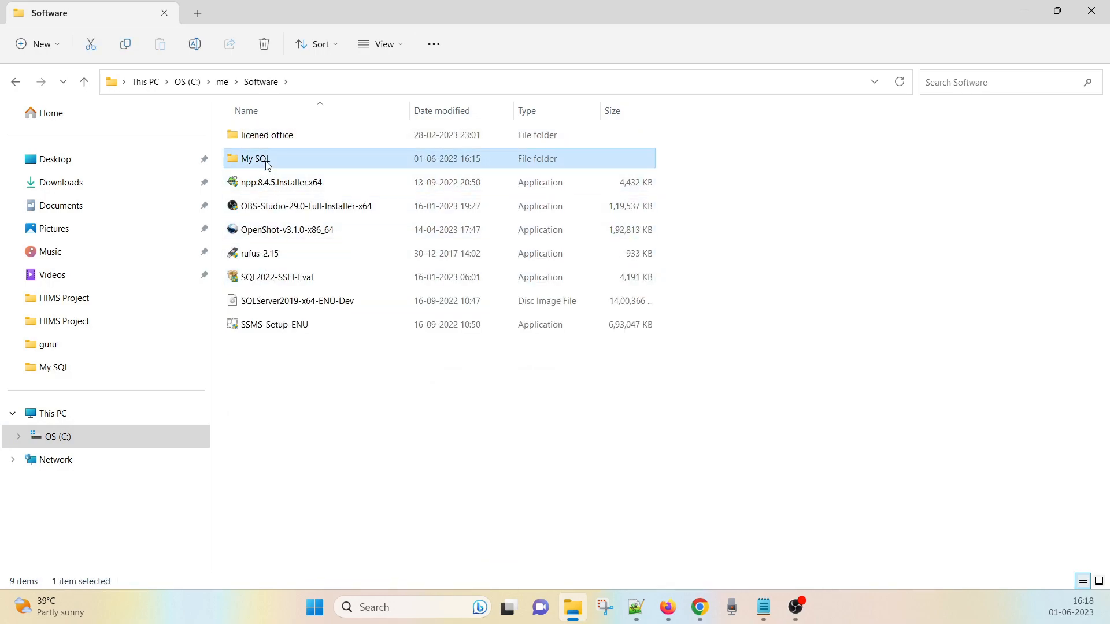
double_click(266, 161)
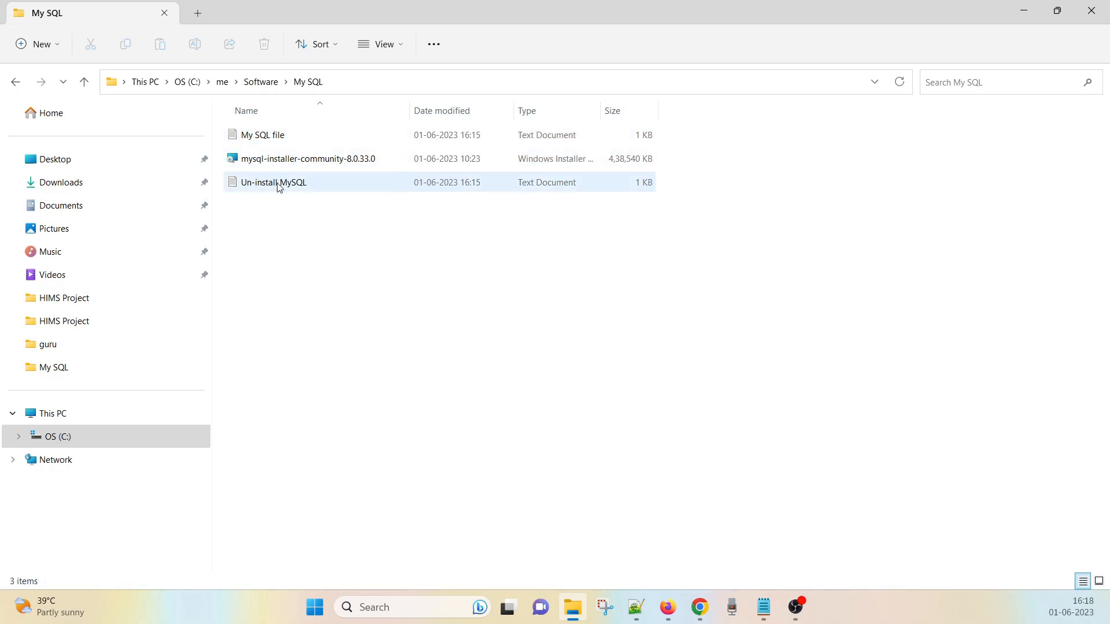
Launch the mysql-installer-community-8.0.33.0 package, minimizing File Explorer and repositioning the installer window in front of the browser.
click(281, 168)
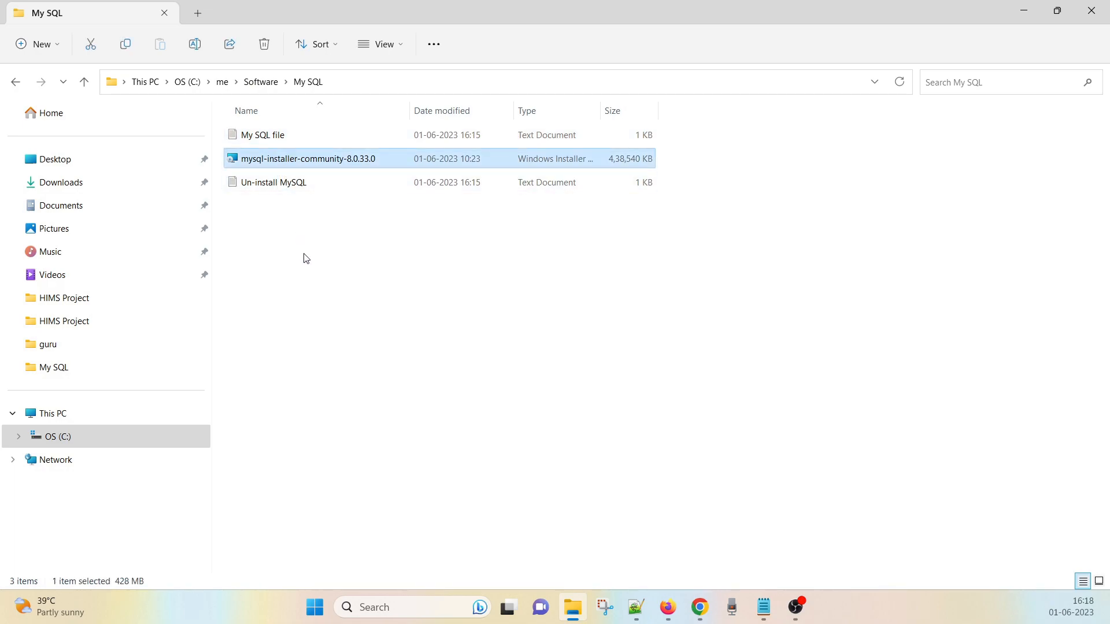
click(317, 165)
click(353, 237)
double_click(341, 159)
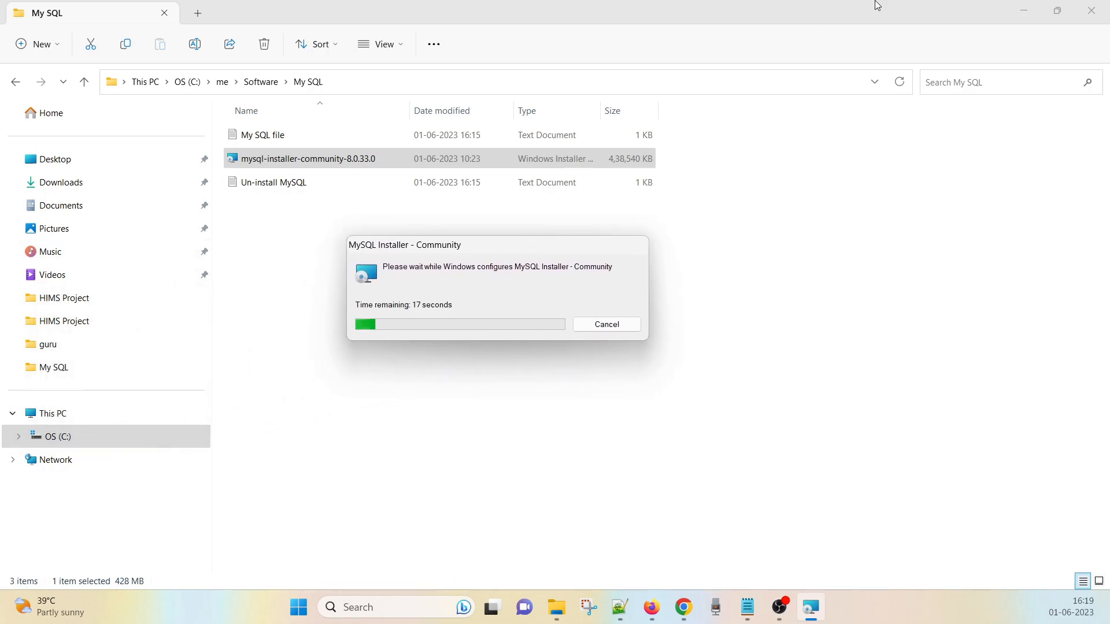
click(1023, 11)
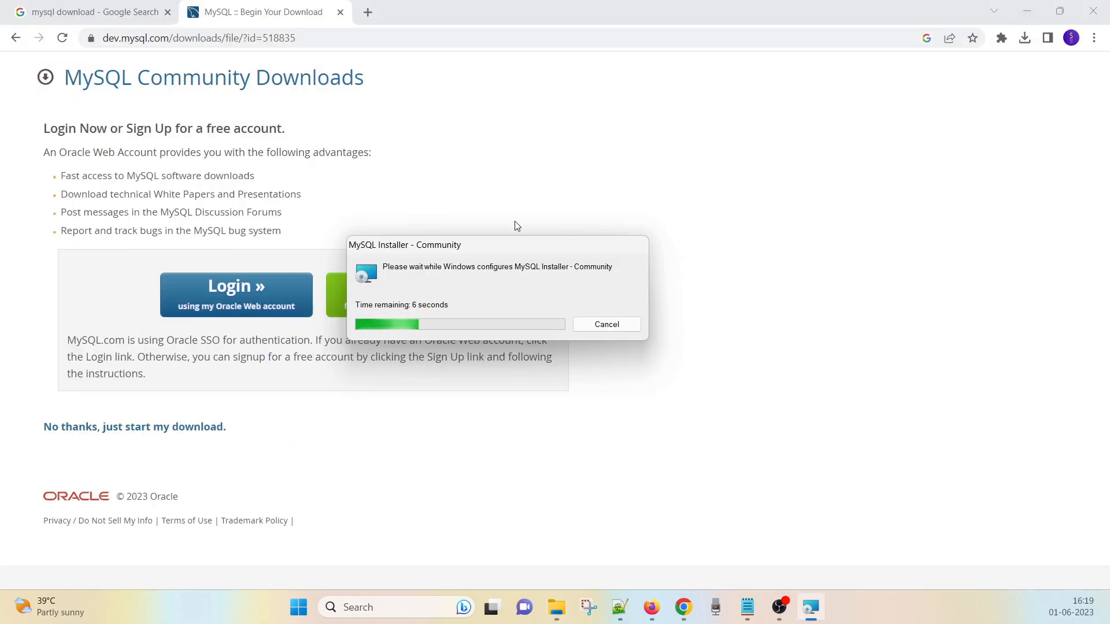
drag(501, 244, 655, 113)
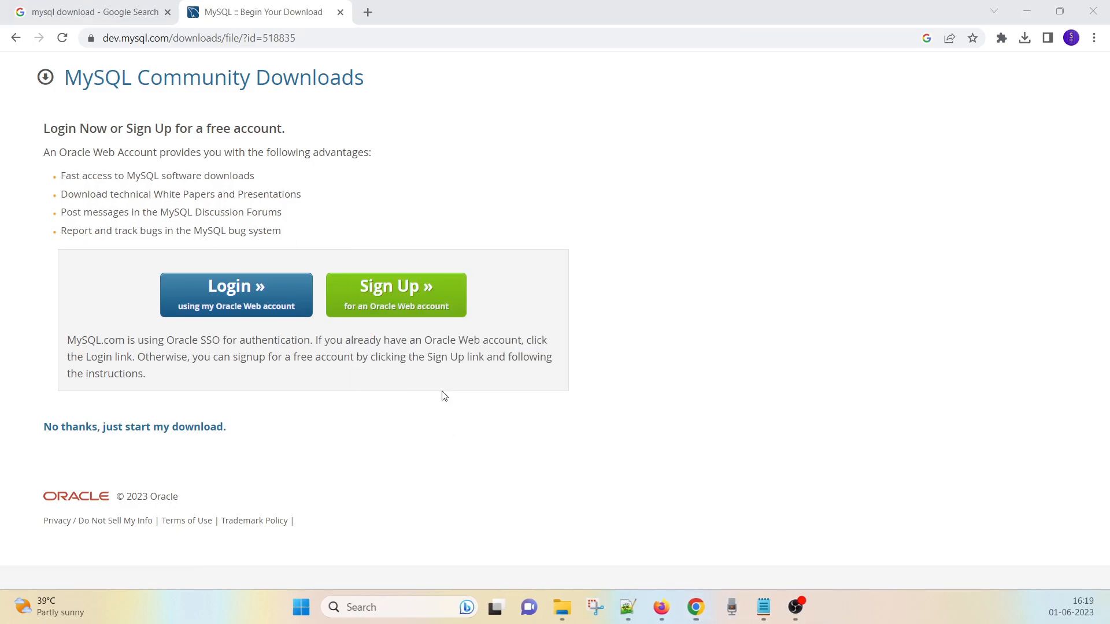
drag(0, 102, 680, 106)
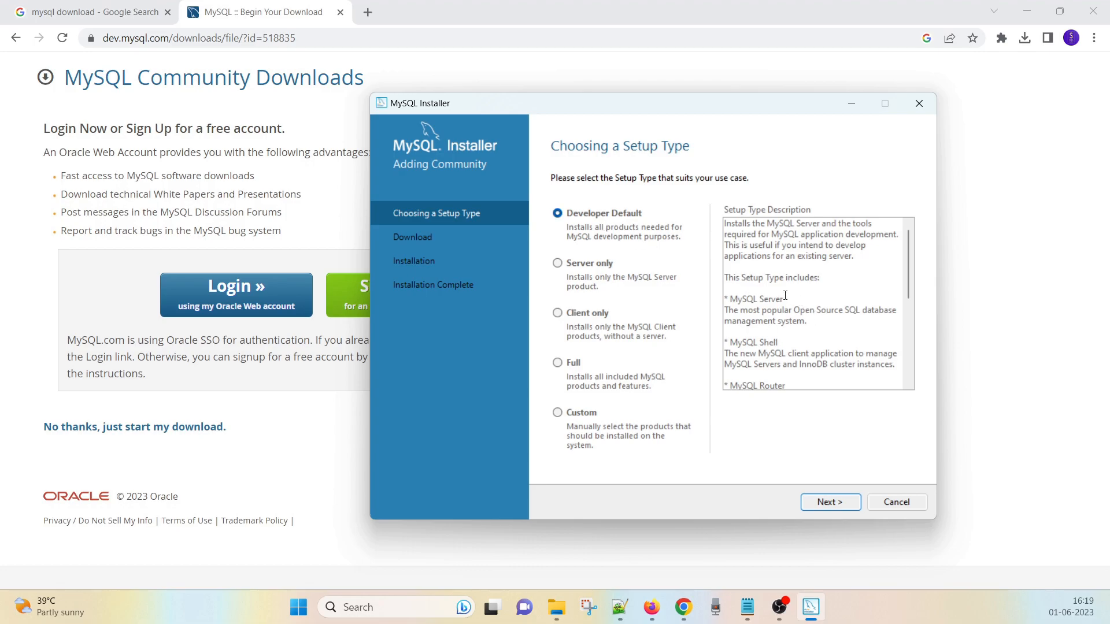
Review the descriptions of the Developer Default, Server only and Client only setup types.
click(738, 289)
double_click(773, 310)
double_click(766, 341)
scroll(798, 347, down, 2)
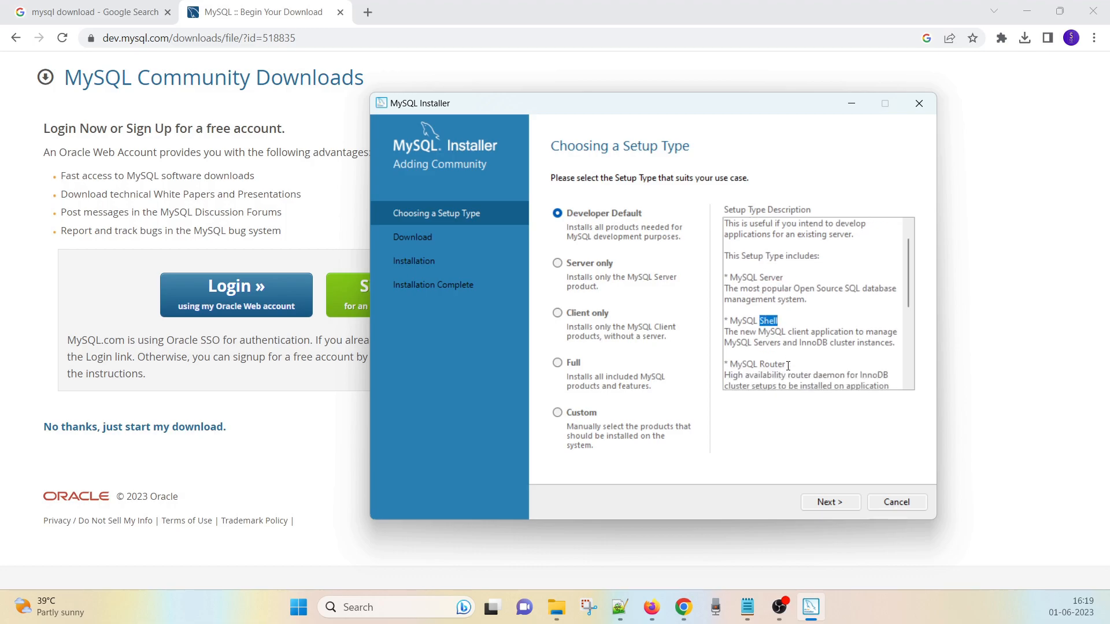
scroll(820, 358, down, 3)
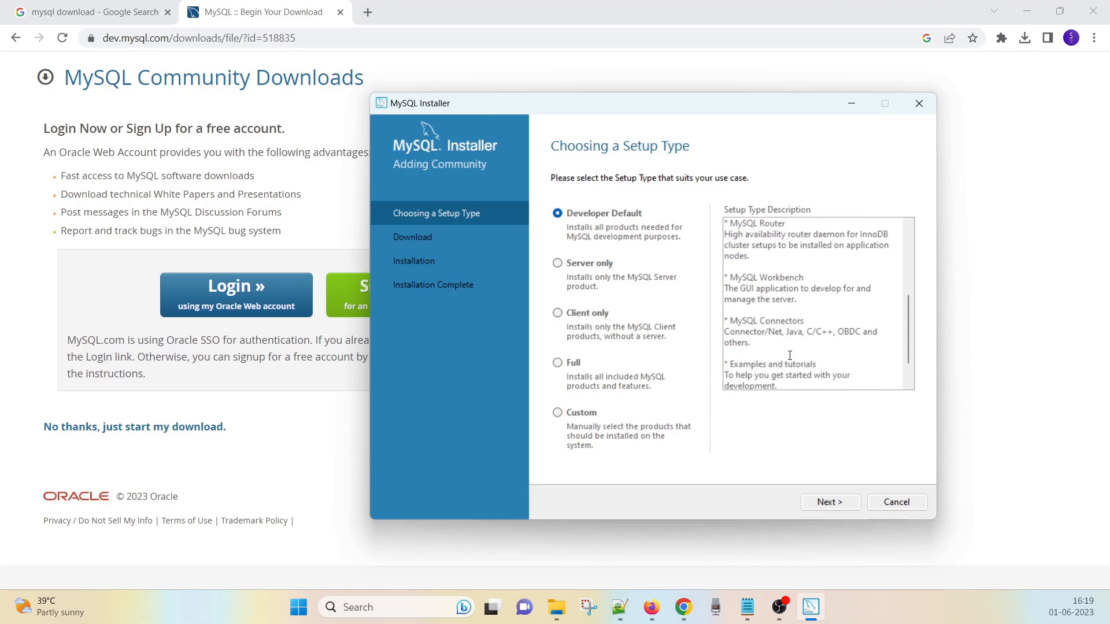
scroll(789, 356, down, 1)
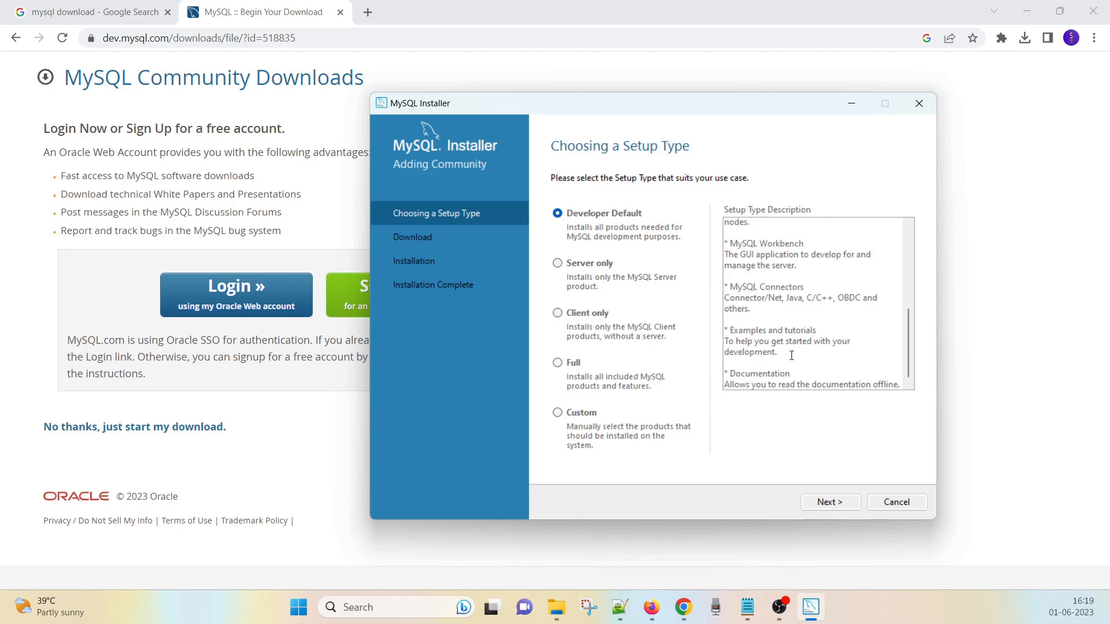
click(558, 265)
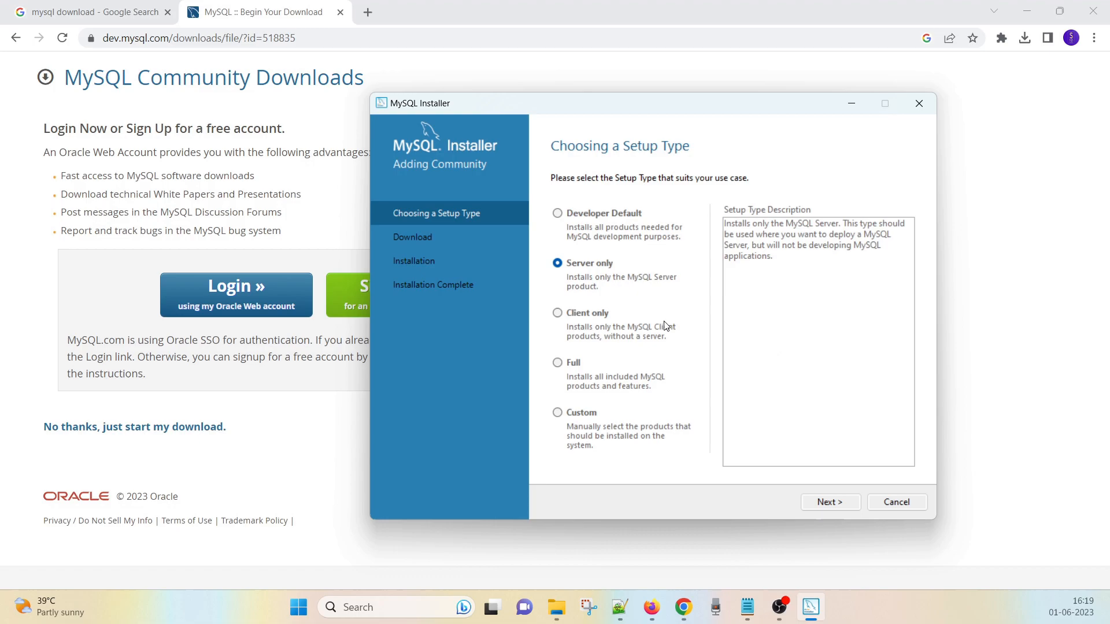
click(583, 313)
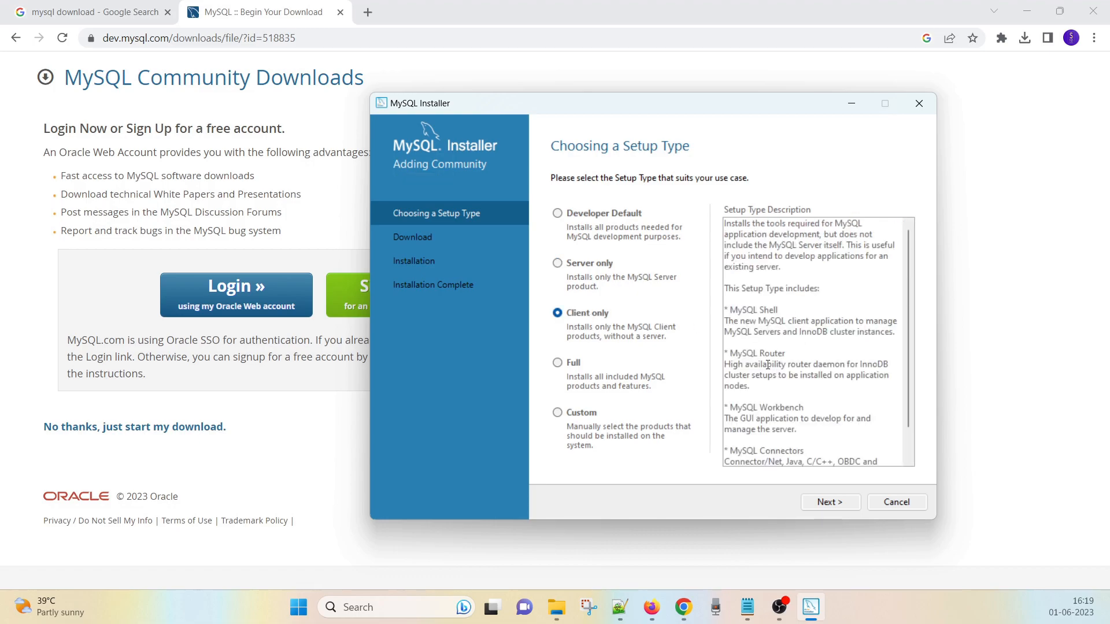
scroll(770, 327, down, 2)
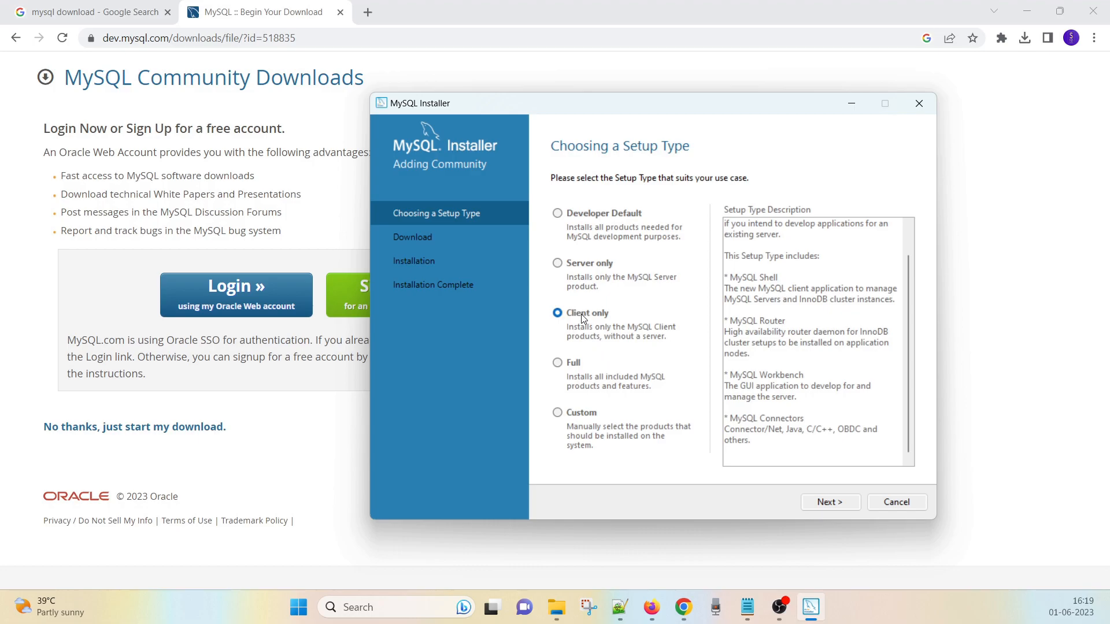
Choose the Full setup type and continue to the requirements check.
click(557, 363)
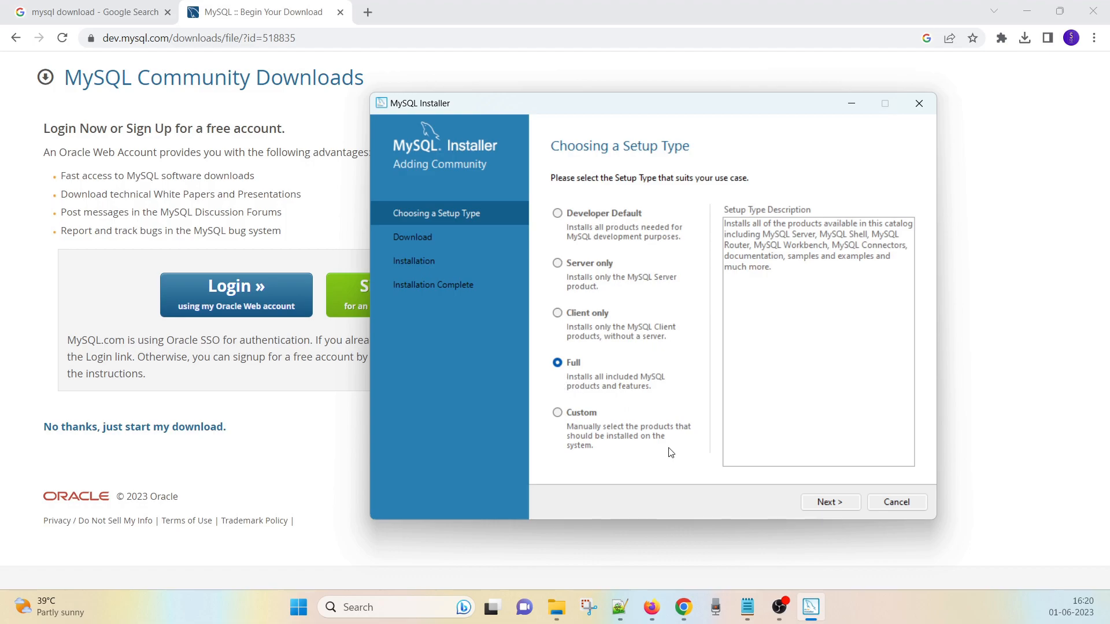
click(854, 504)
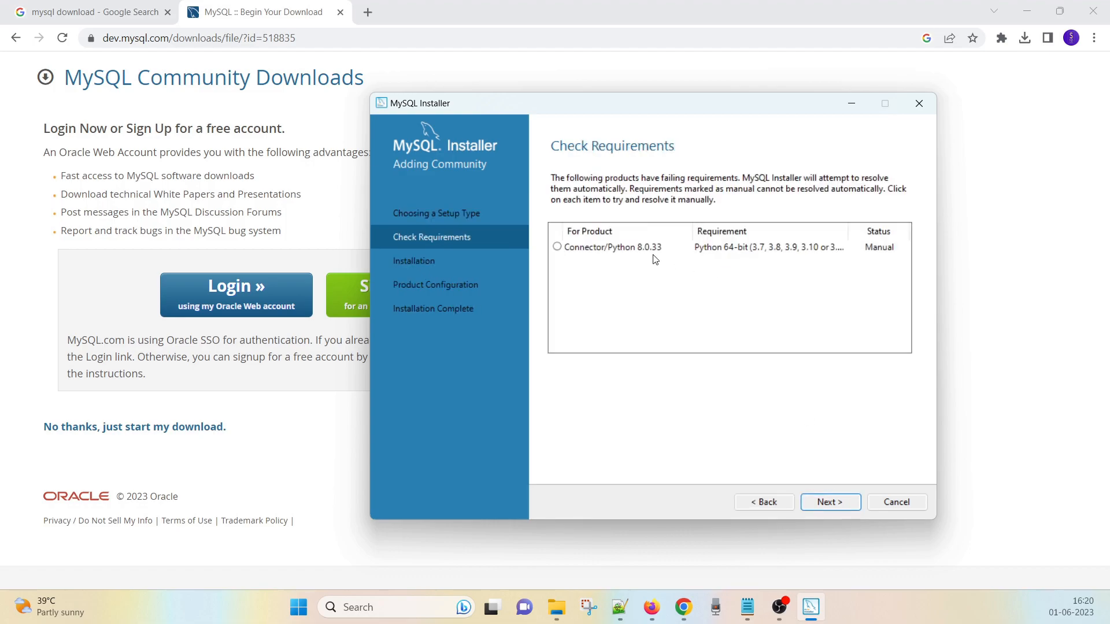
Check the Python requirement of Connector/Python 8.0.33 again and continue to the installation list without resolving it.
click(622, 250)
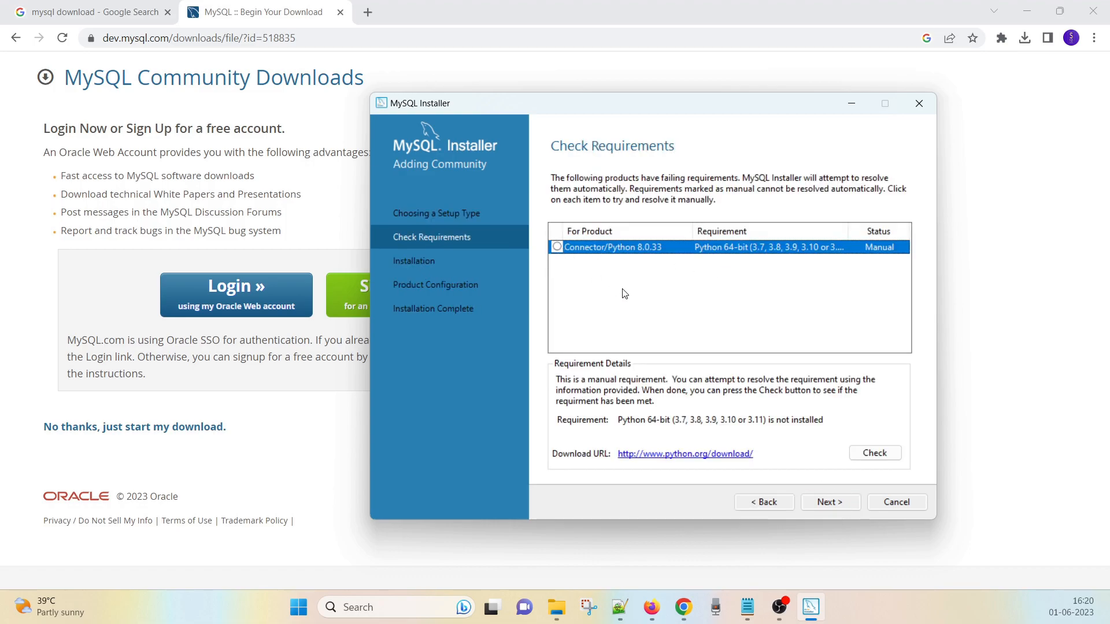
click(885, 453)
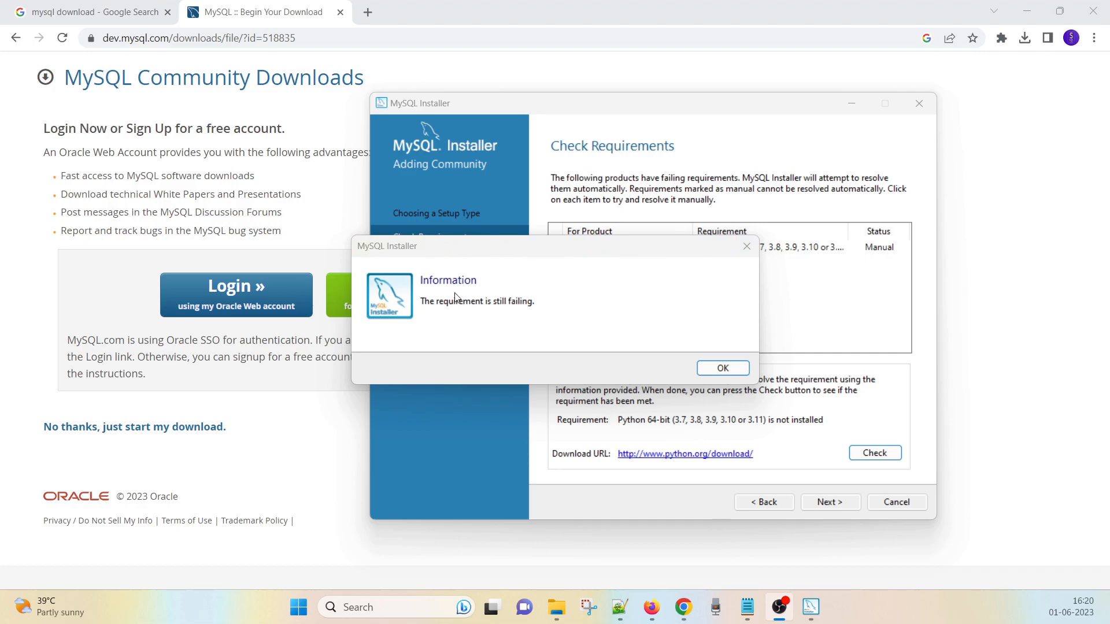
click(746, 370)
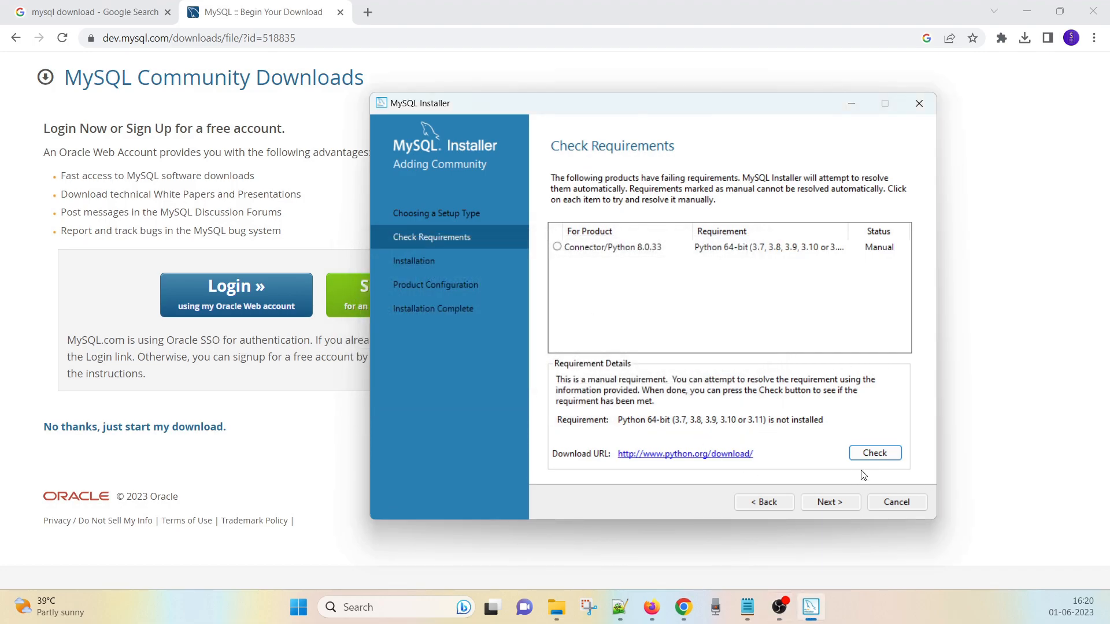
click(841, 502)
click(664, 368)
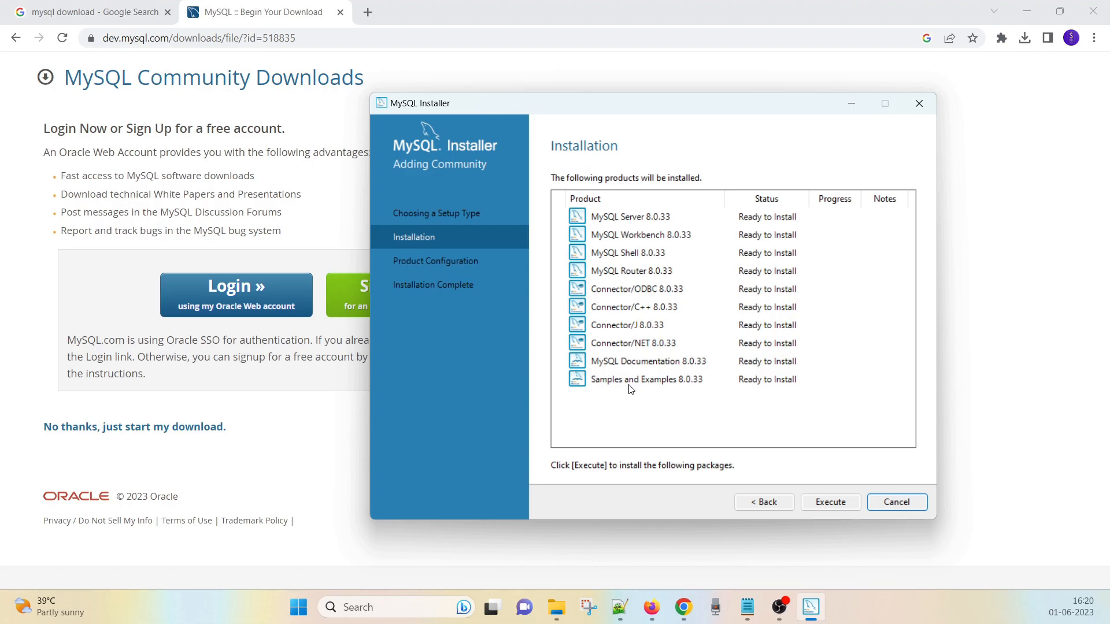
Install all listed MySQL 8.0.33 products and proceed to the MySQL Server type and networking configuration.
click(824, 503)
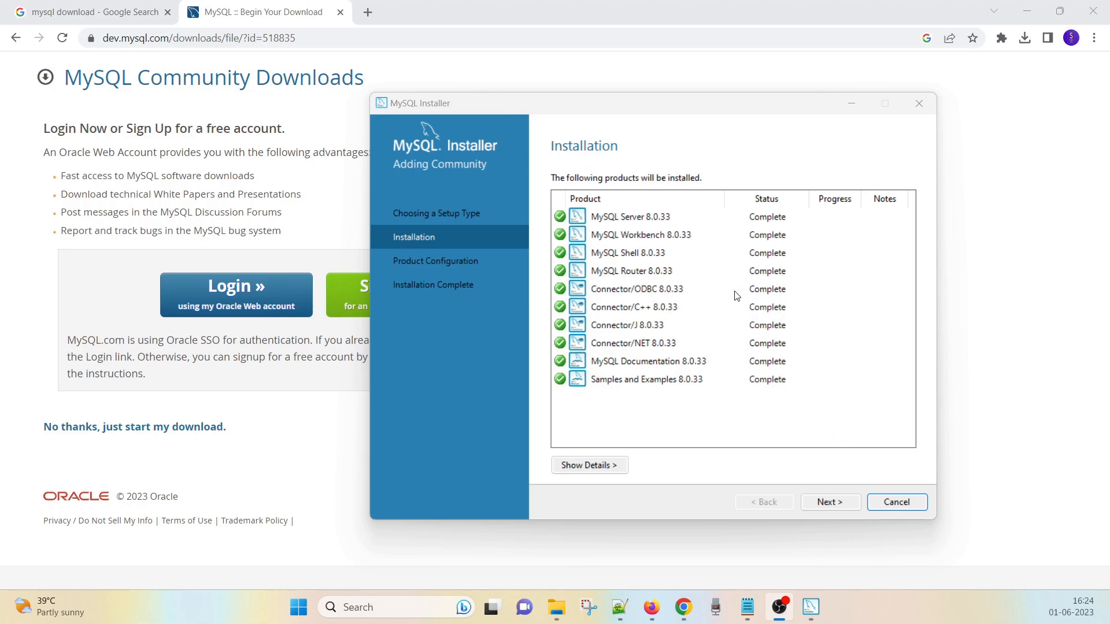
click(817, 504)
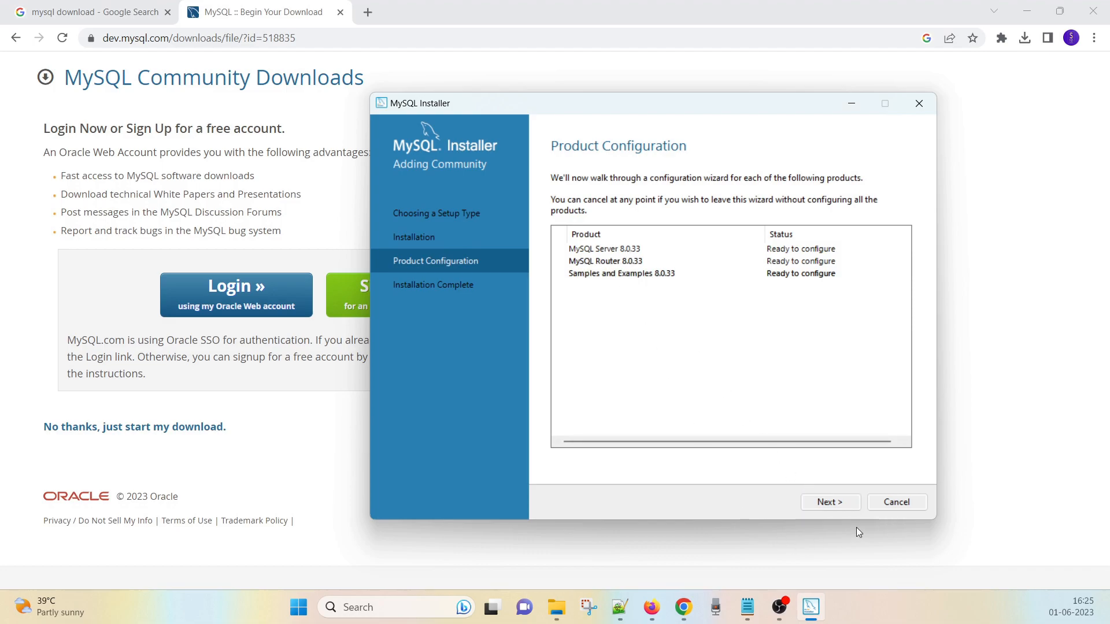
click(847, 503)
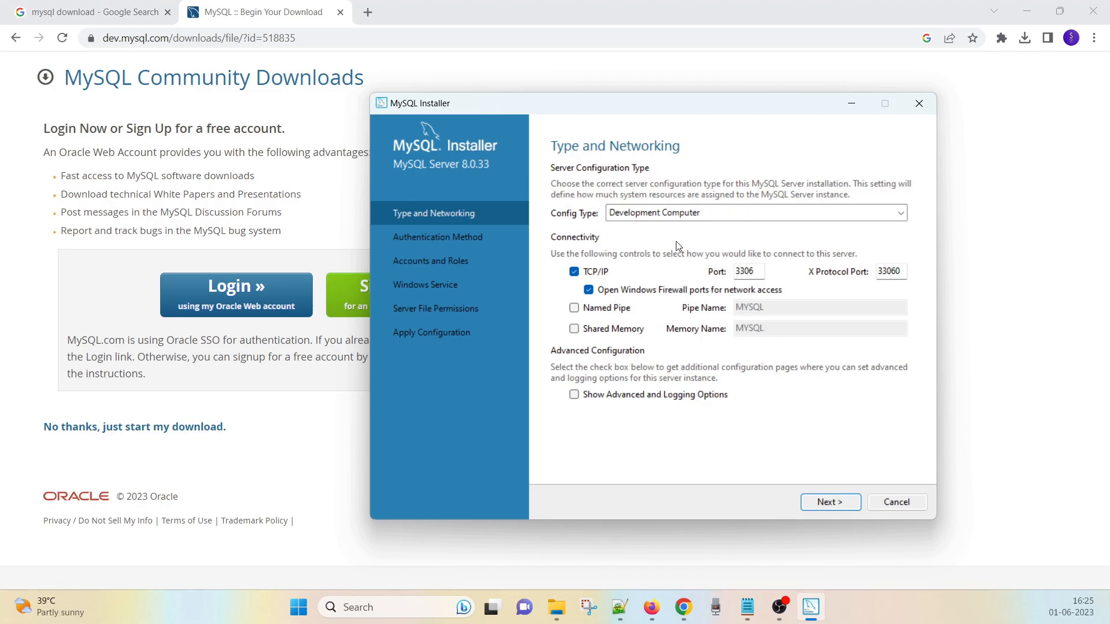
Review the server configuration types, keep Development Computer with the default connectivity settings, and continue to the authentication method.
click(635, 211)
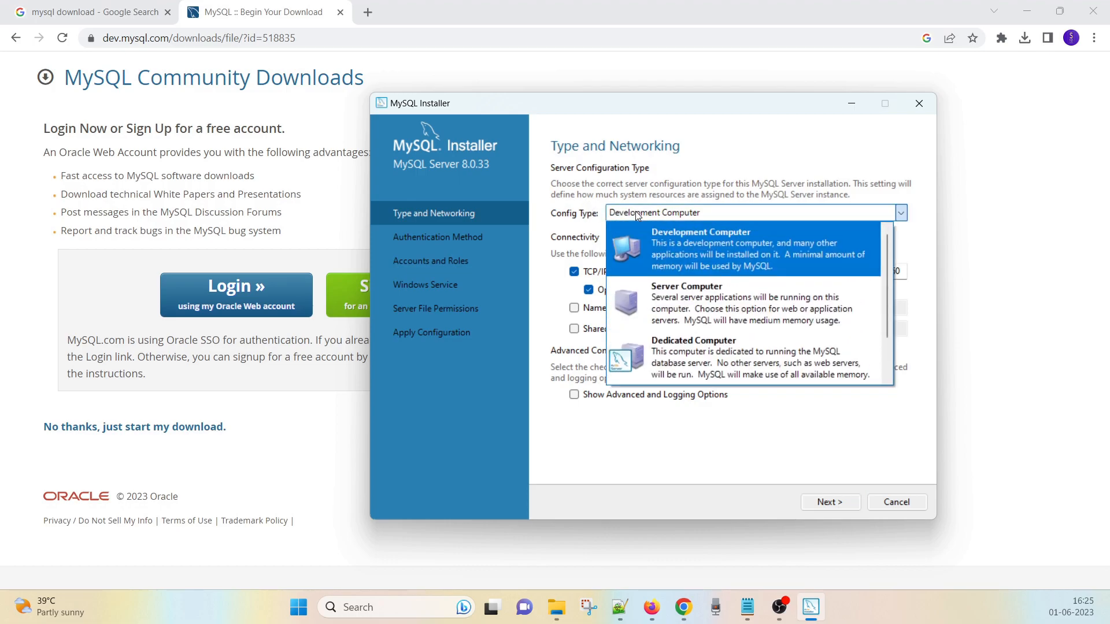
scroll(665, 354, down, 1)
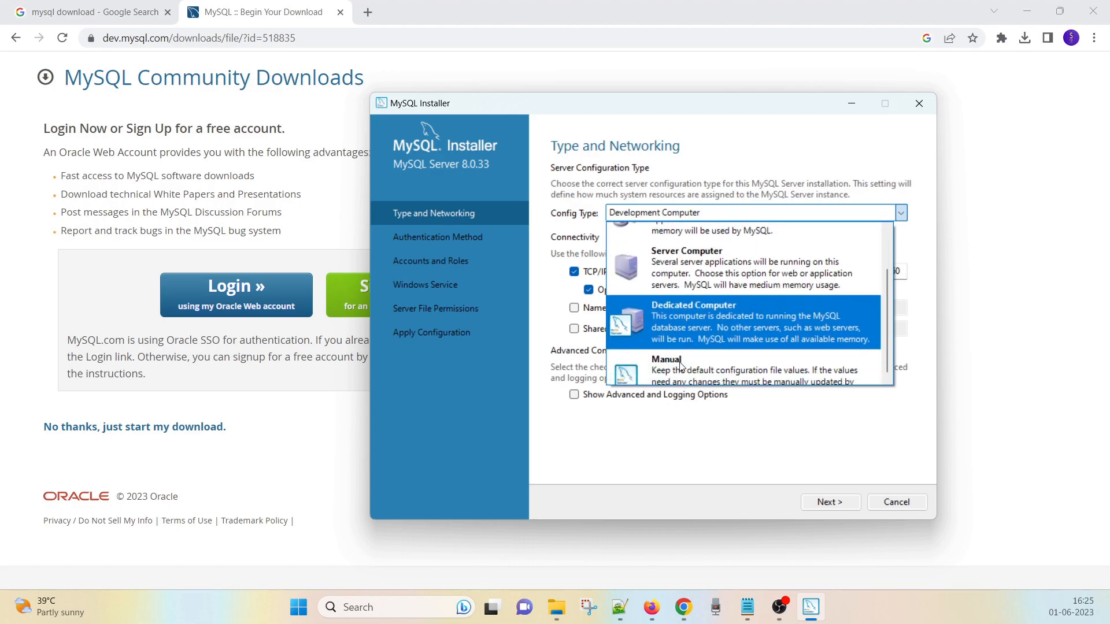
scroll(682, 356, up, 1)
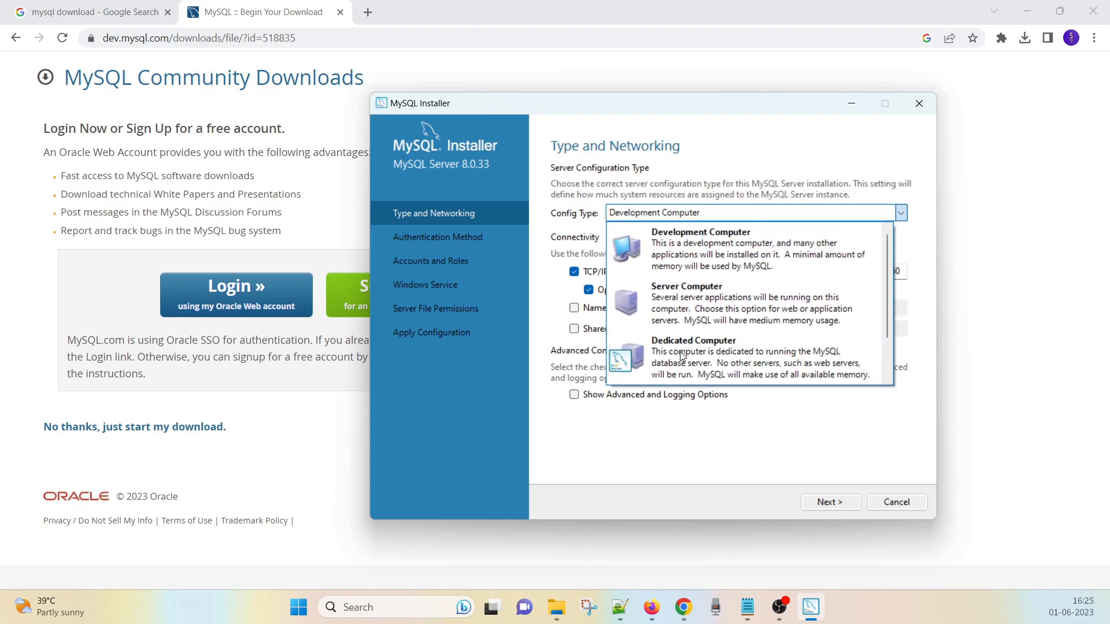
click(657, 264)
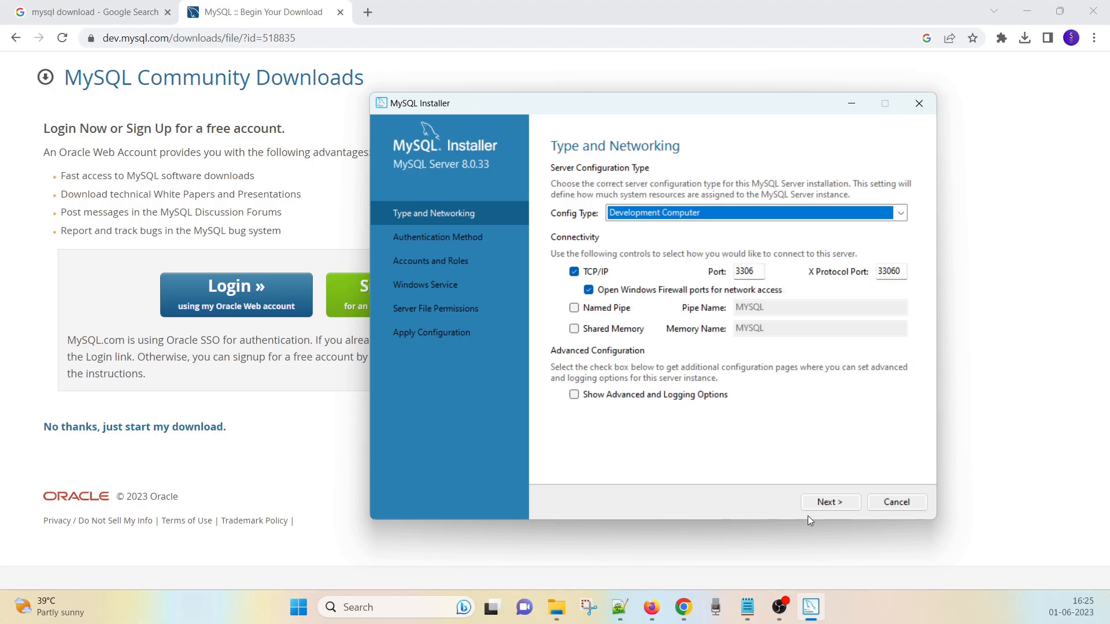
click(827, 502)
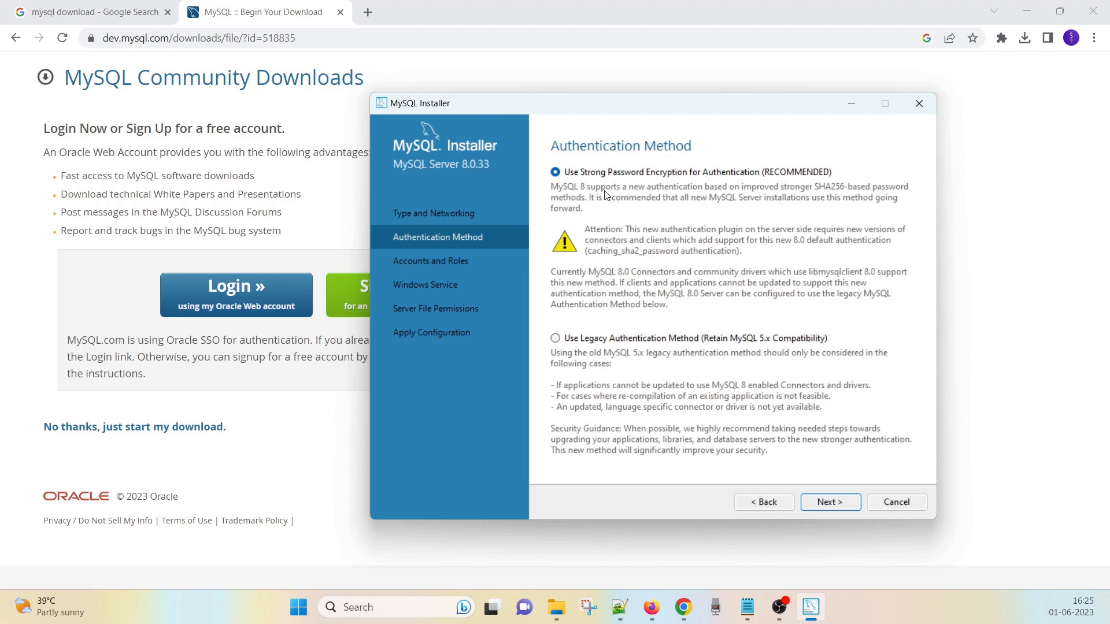
Accept strong password encryption as the authentication method and proceed to the root account setup.
click(833, 501)
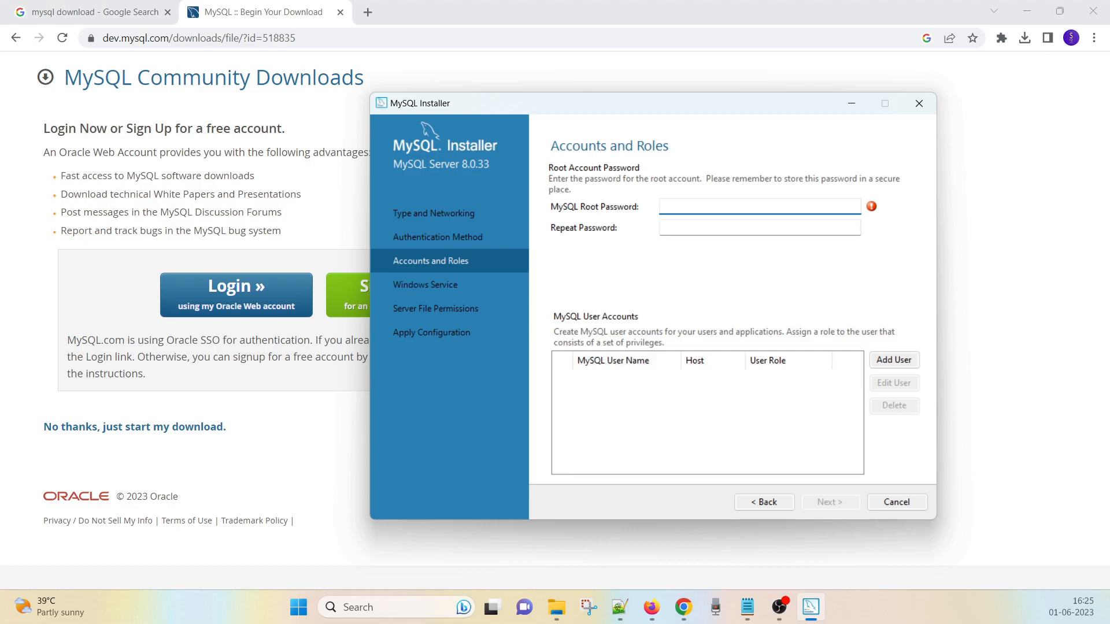
key(alt+Tab)
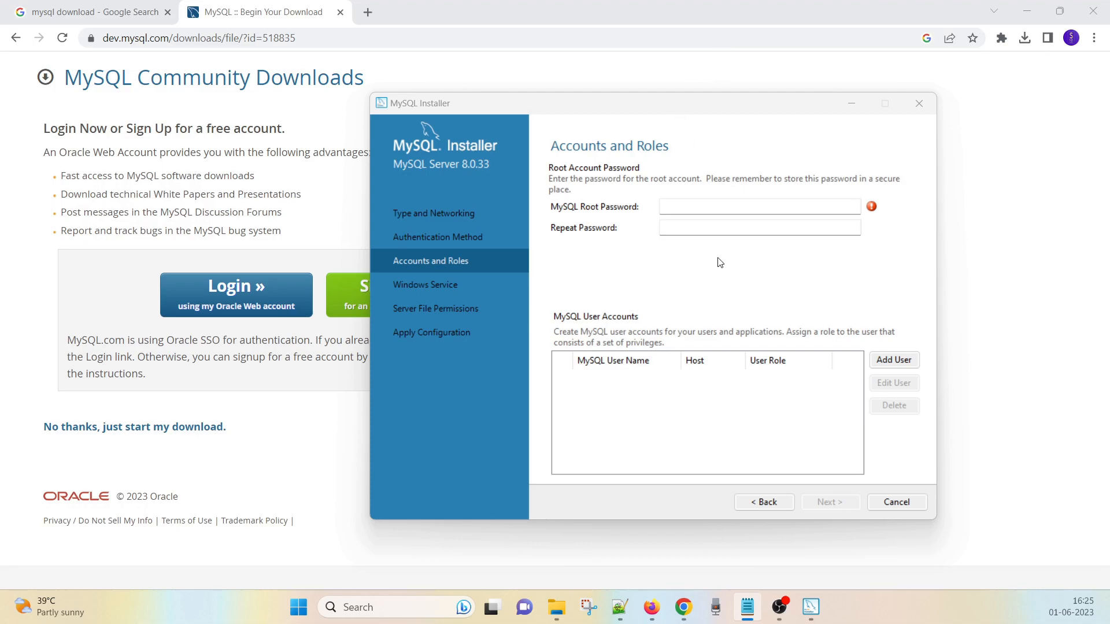
Enter and repeat the MySQL root account password, and continue to the Windows Service settings.
click(692, 208)
key(ctrl+v)
click(705, 228)
key(ctrl+v)
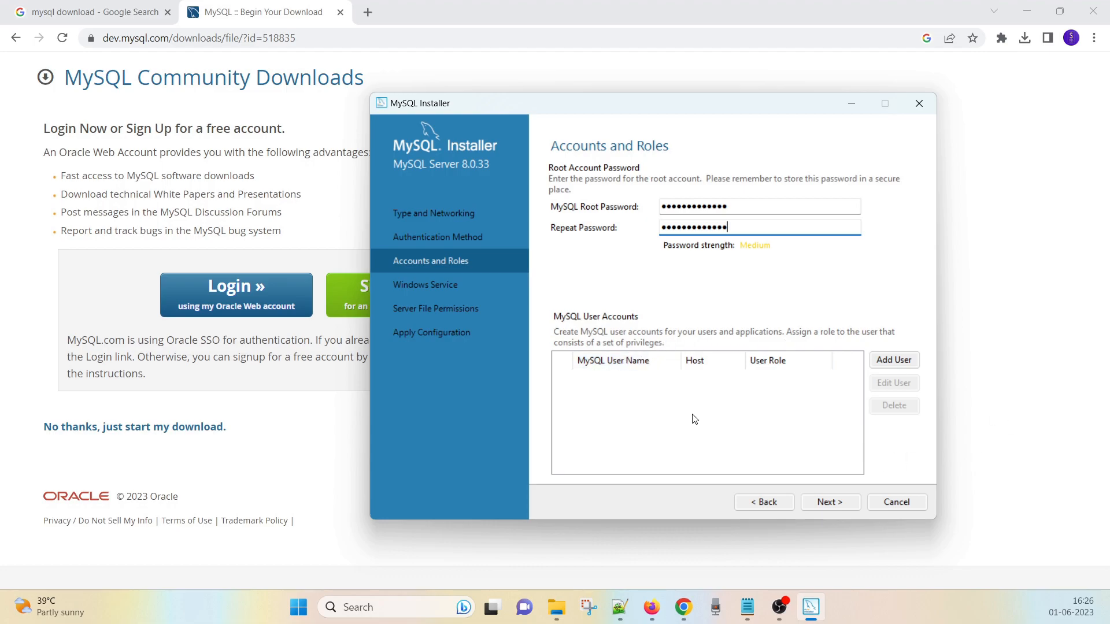
click(843, 505)
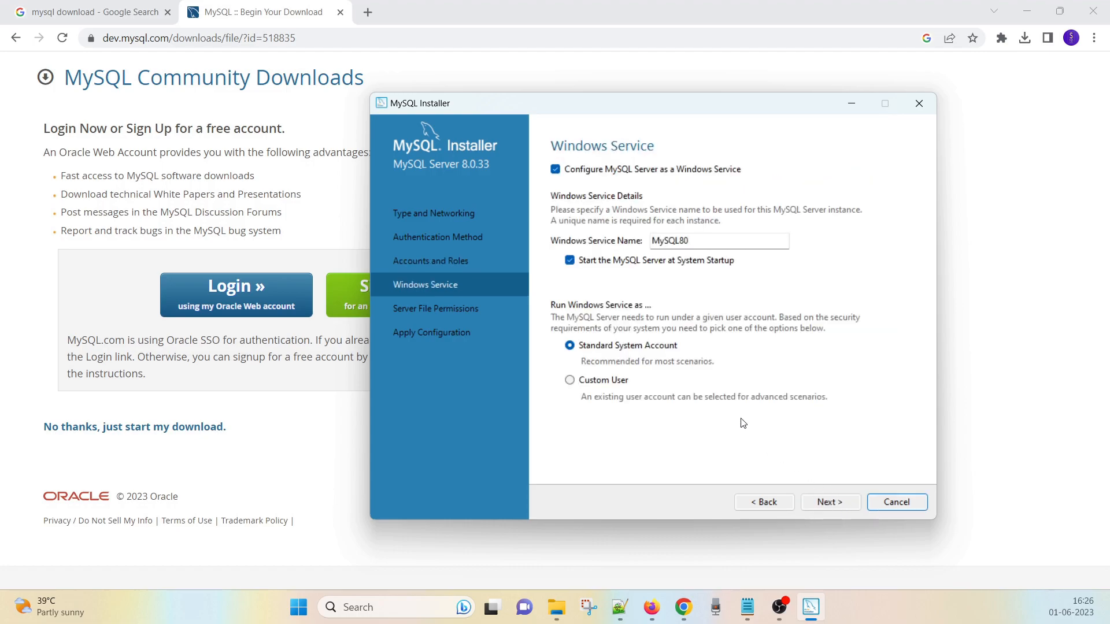
Keep MySQL80 as the Windows service name, disable starting the server at system startup, and continue to the file permissions.
drag(698, 241, 624, 244)
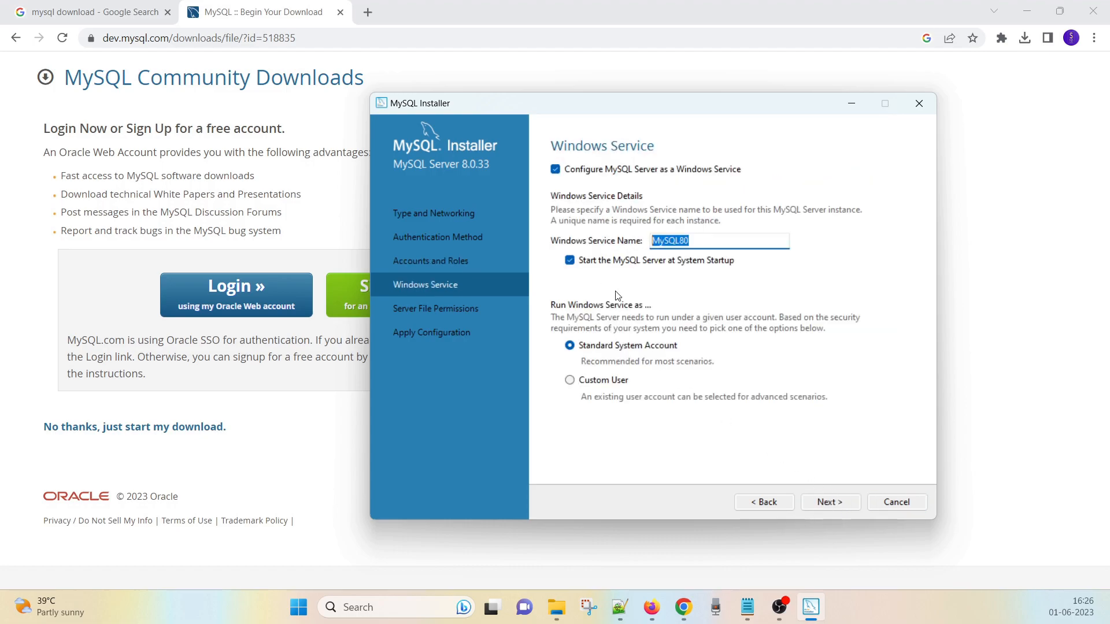
click(691, 241)
click(570, 261)
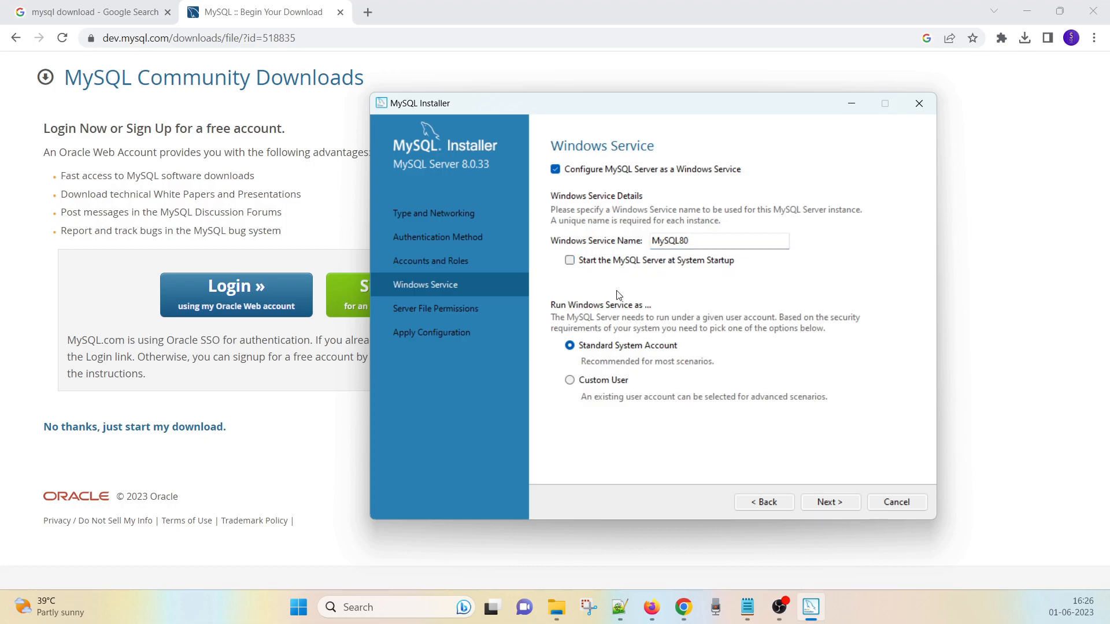
click(809, 508)
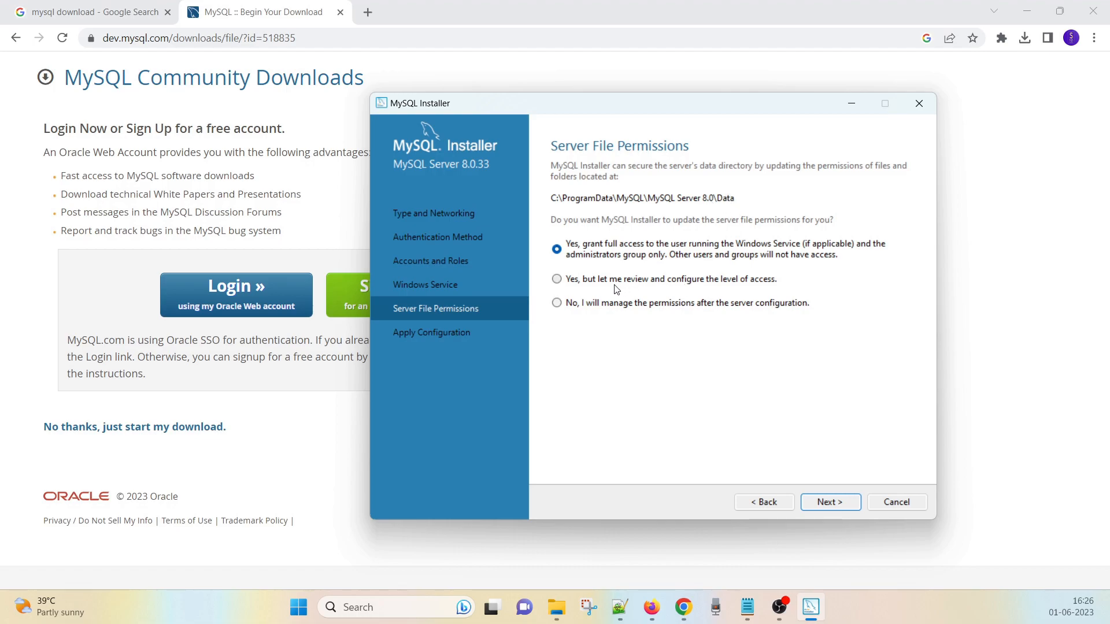
Keep full access for the service user and administrators group only, and apply and finish the MySQL Server 8.0.33 configuration.
click(842, 503)
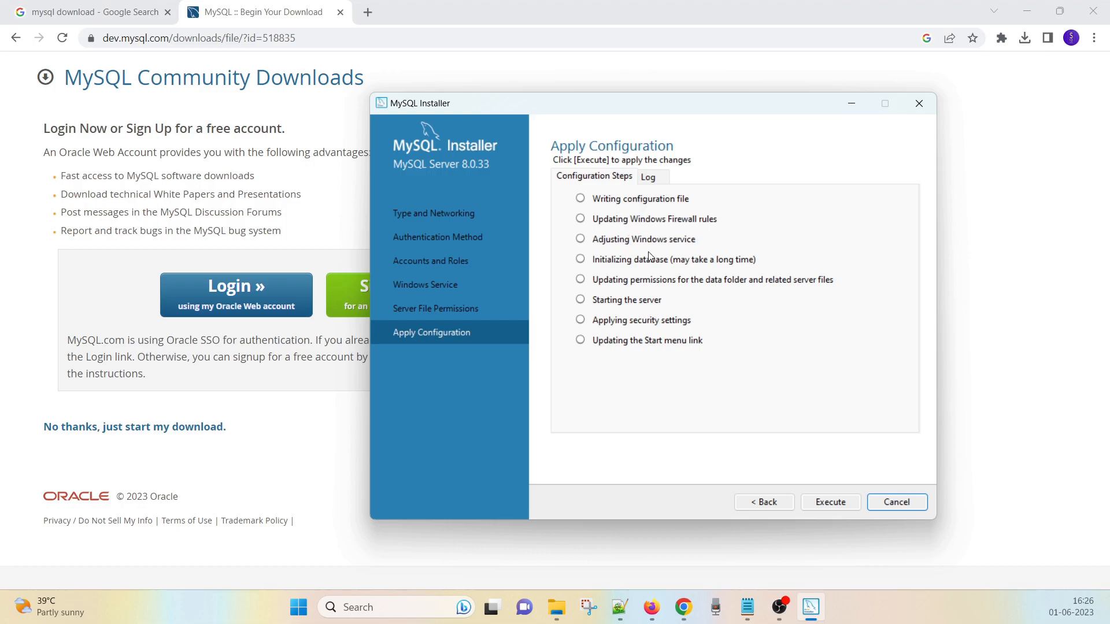
click(828, 505)
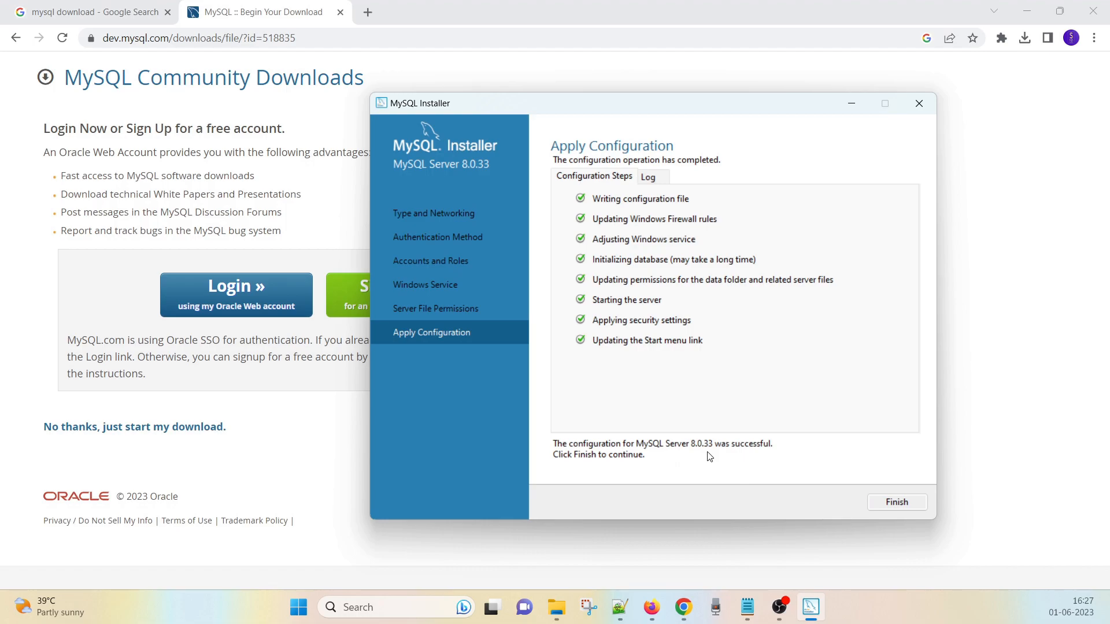
click(888, 500)
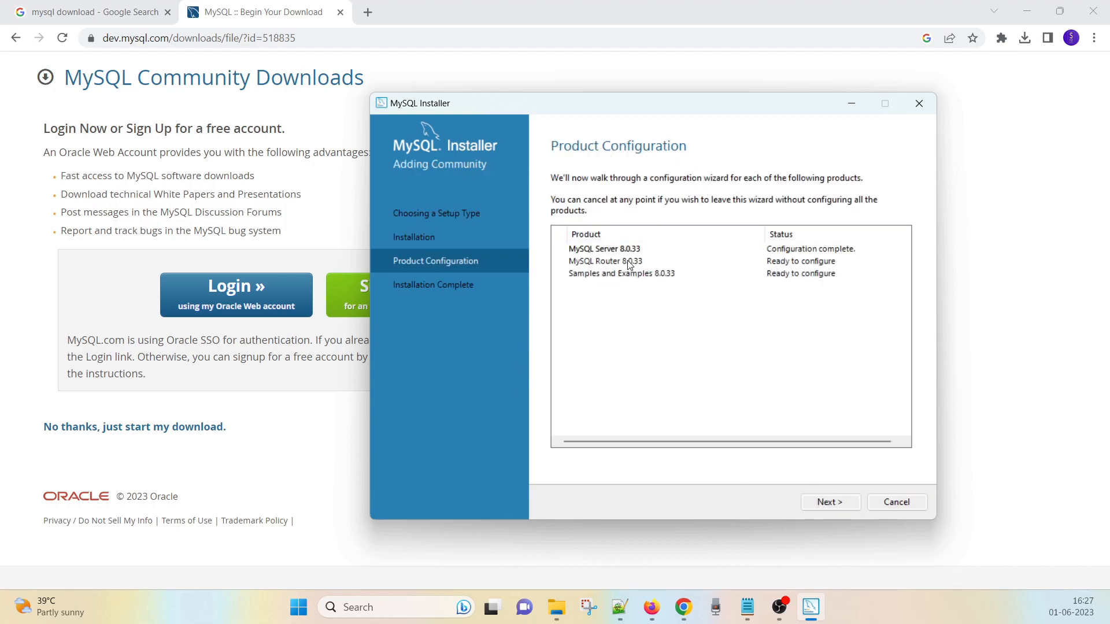
Finish the MySQL Router configuration without bootstrapping it for InnoDB Cluster, and continue to the Samples and Examples configuration.
click(817, 505)
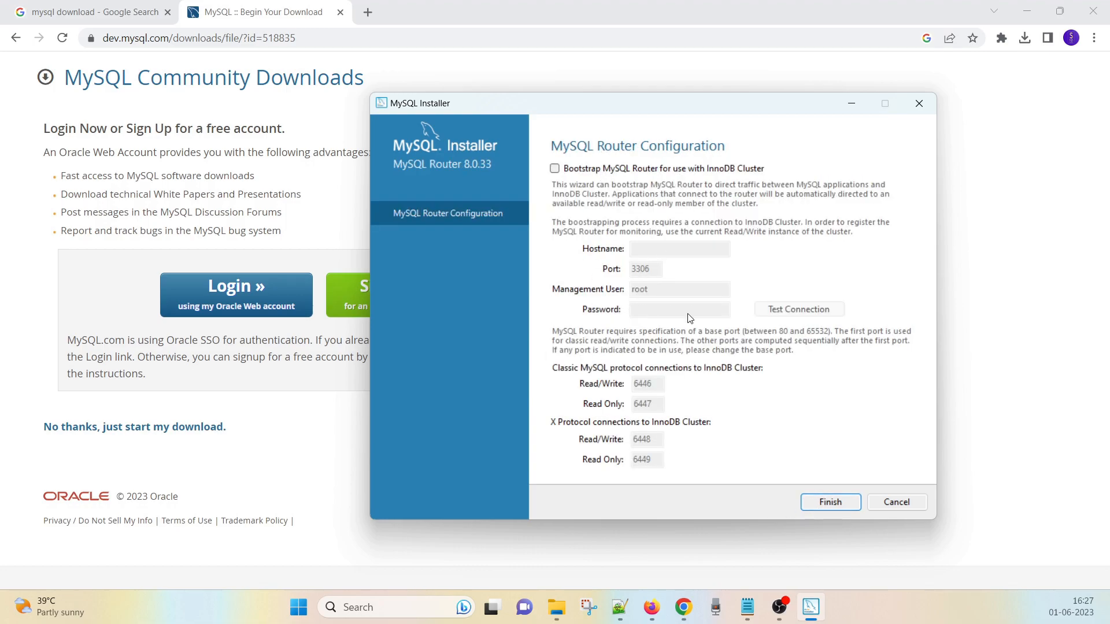
click(821, 501)
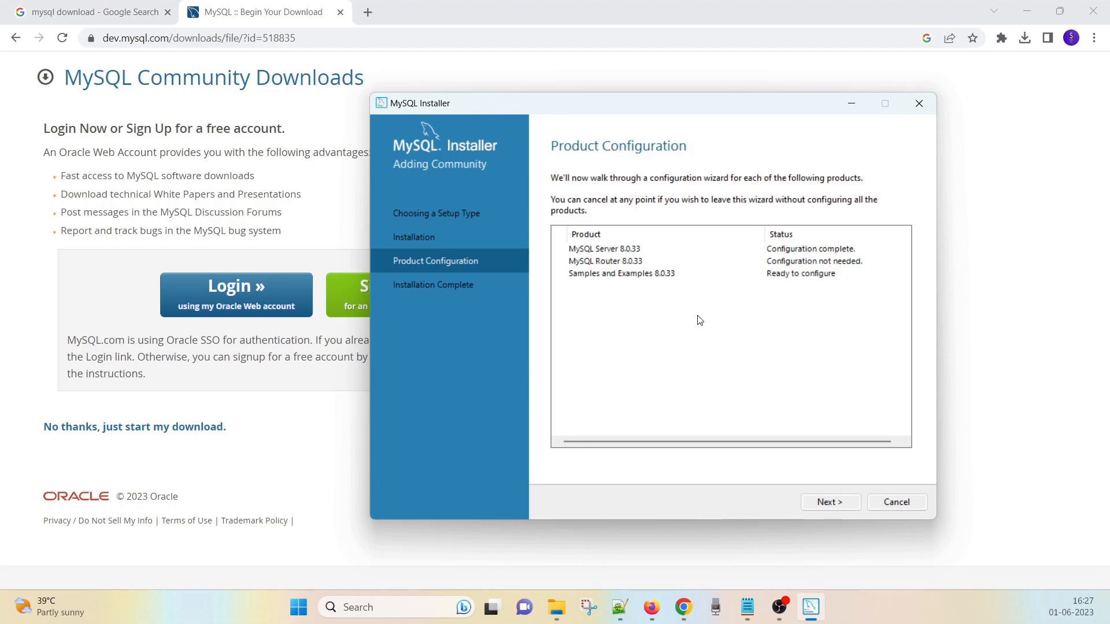
click(839, 503)
Verify the connection to MySQL Server 8.0.33 with the root password, and apply and finish the Samples and Examples configuration.
click(654, 408)
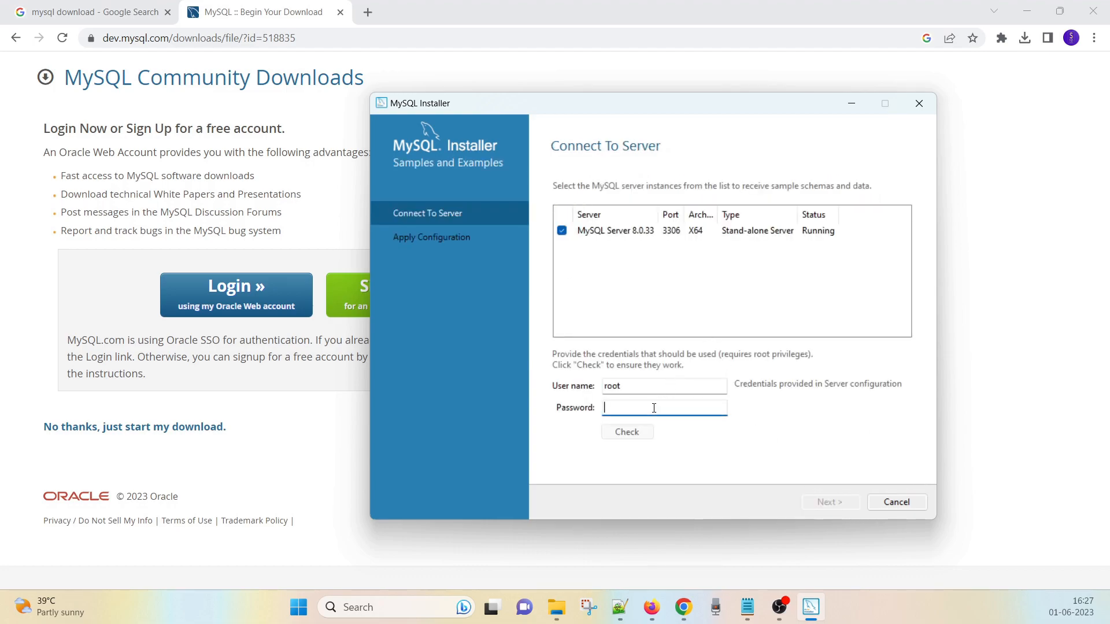
key(ctrl+v)
click(628, 433)
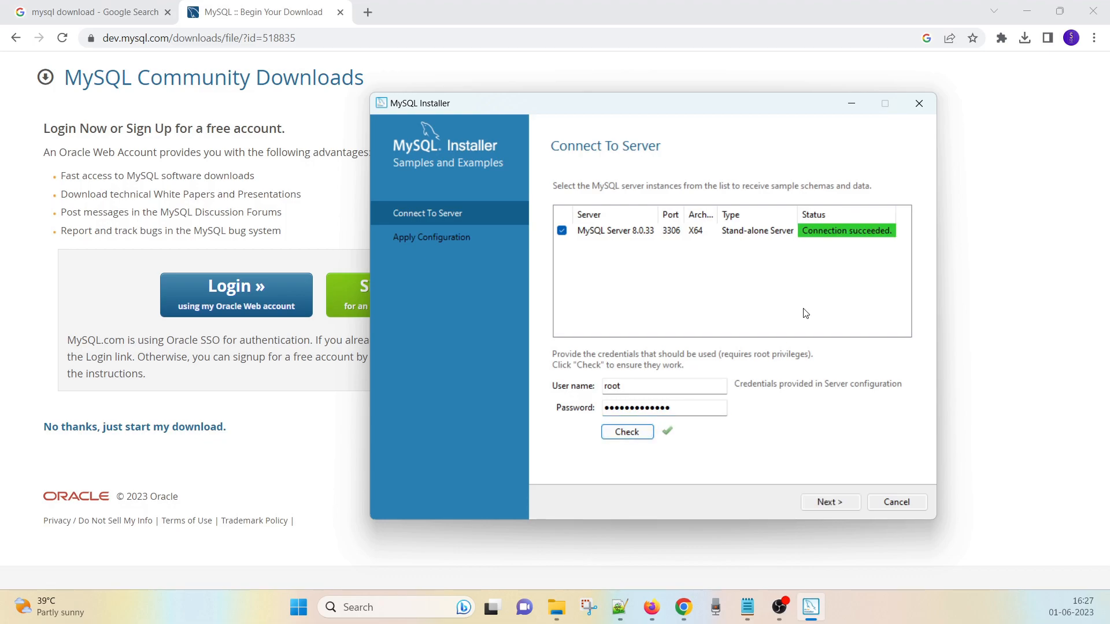
click(825, 506)
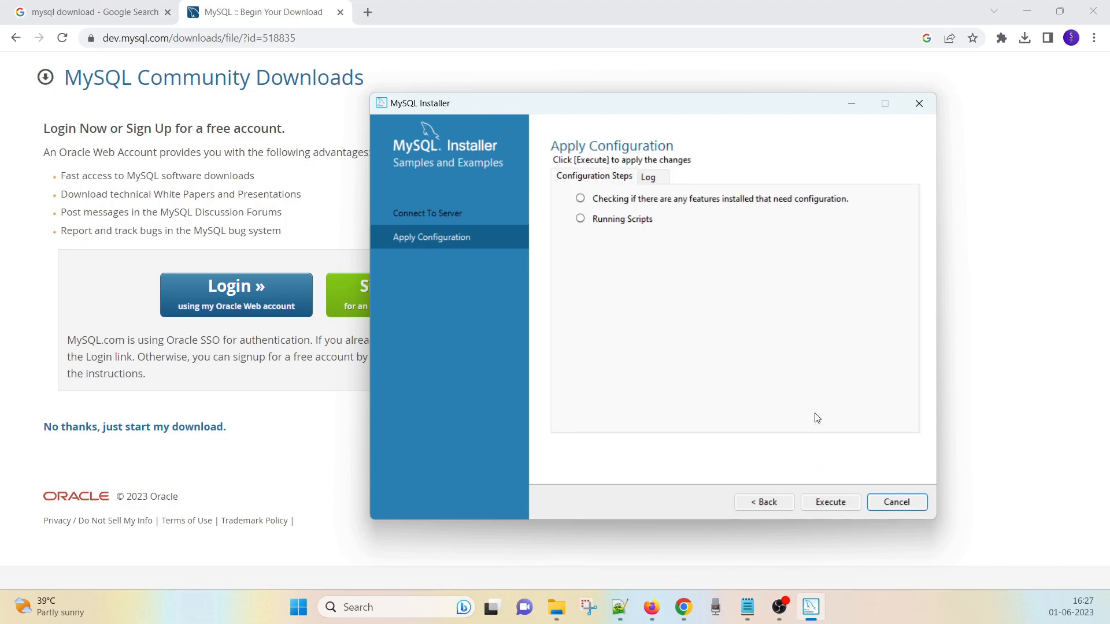
click(832, 500)
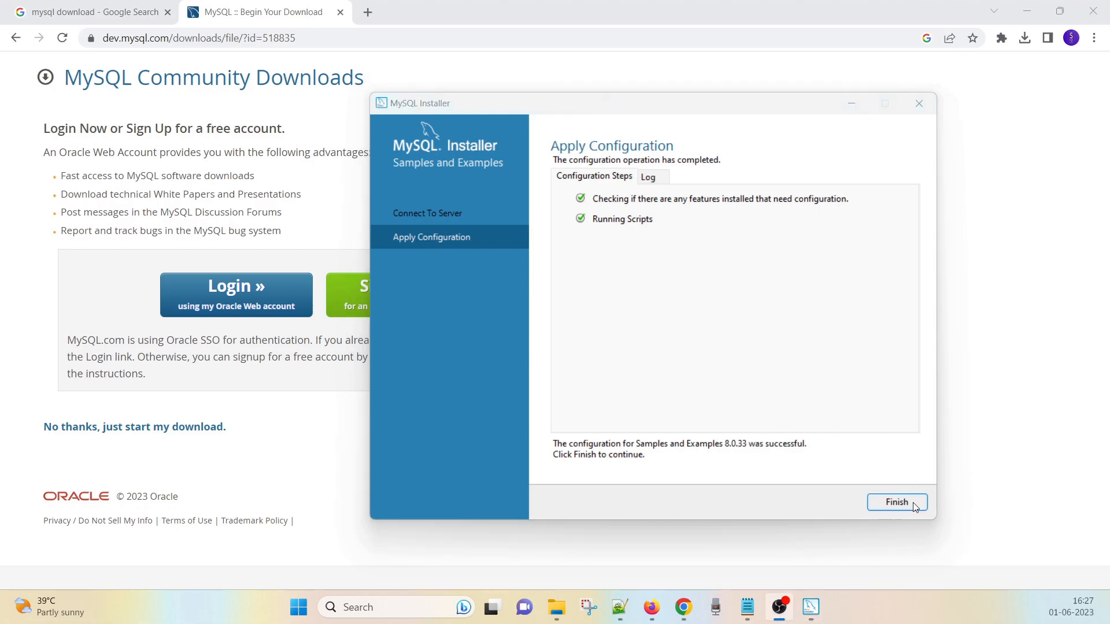
click(913, 505)
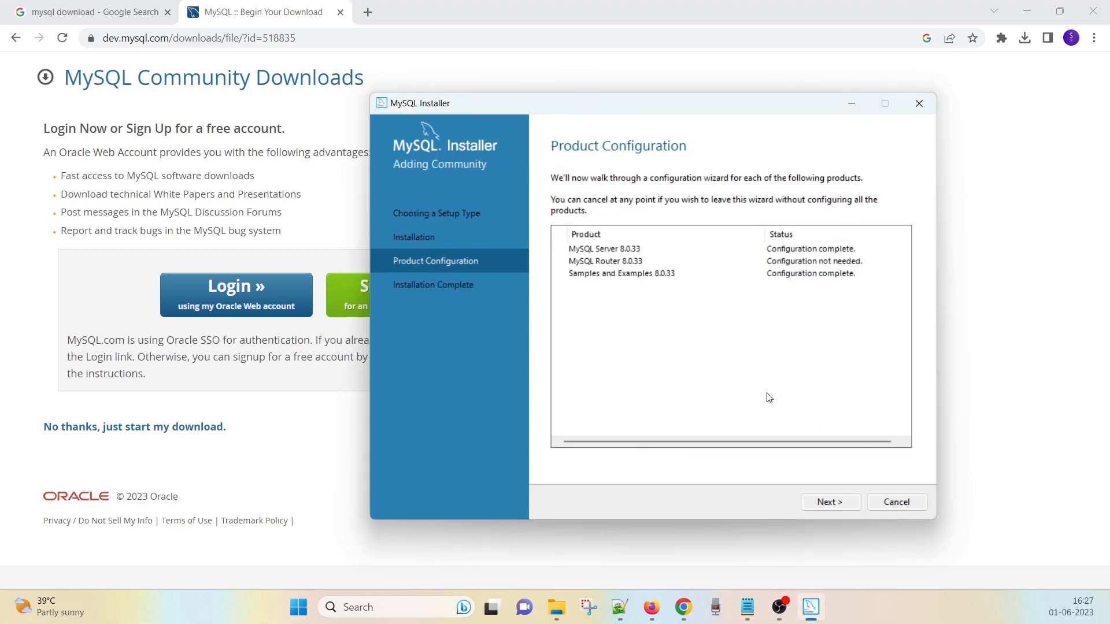
Complete the installation with MySQL Workbench and MySQL Shell set to start after setup, and close the MySQL Shell window.
click(838, 504)
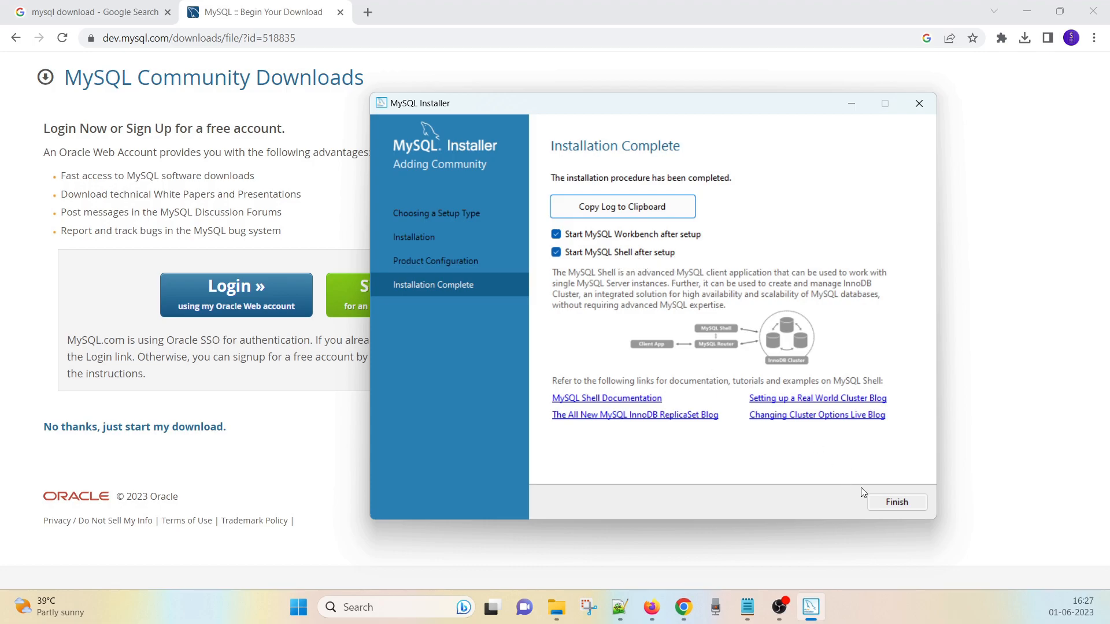
click(889, 508)
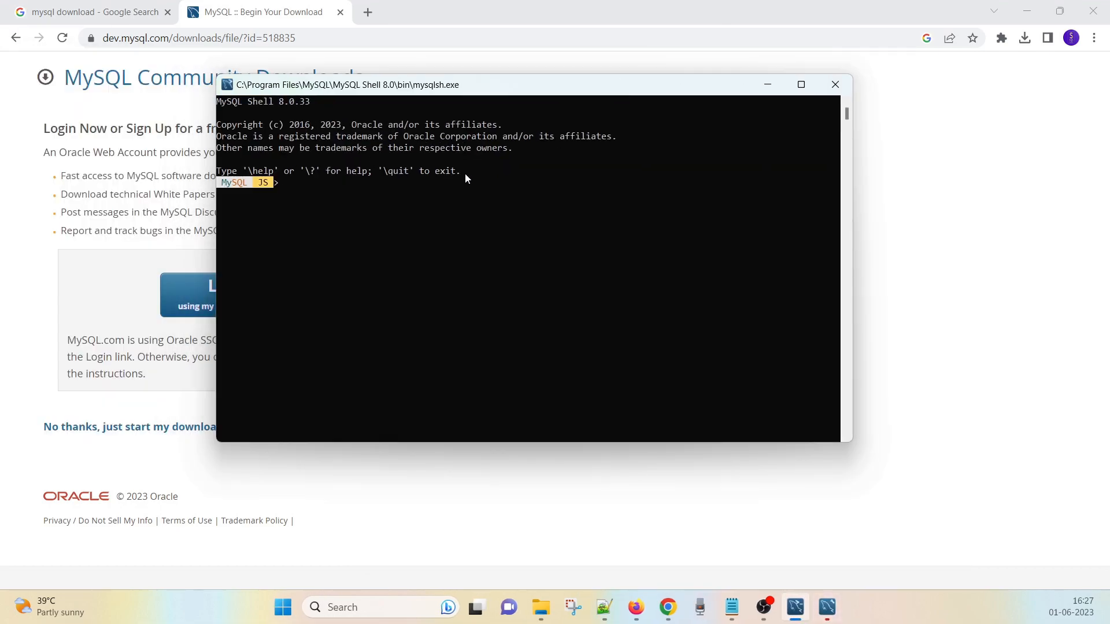
click(831, 92)
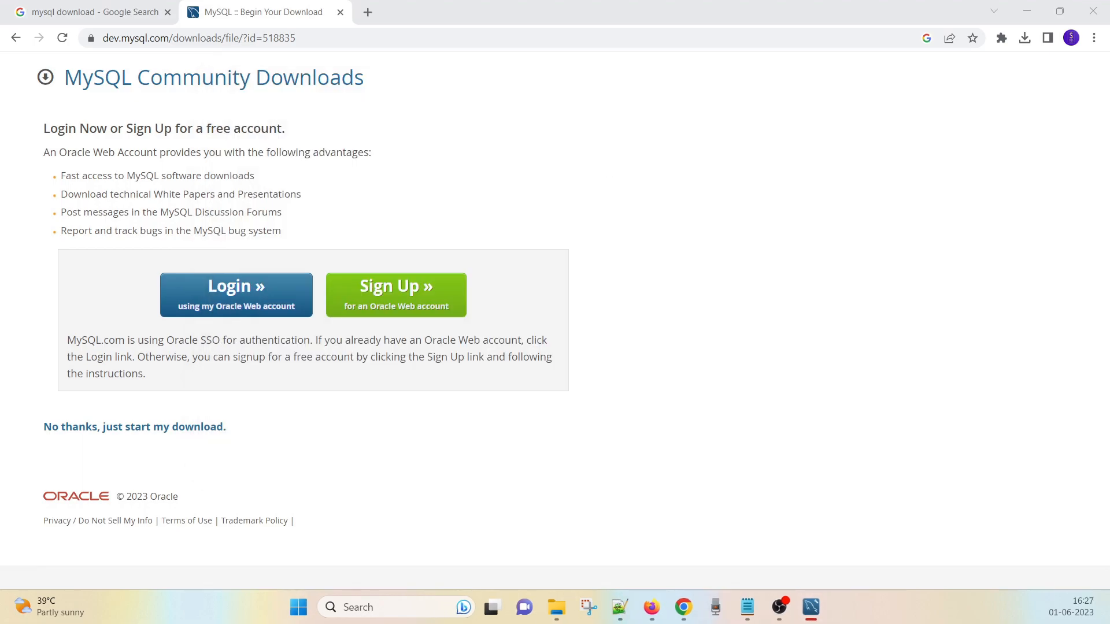
Close the browser window and maximize the MySQL Workbench window.
drag(618, 84, 647, 77)
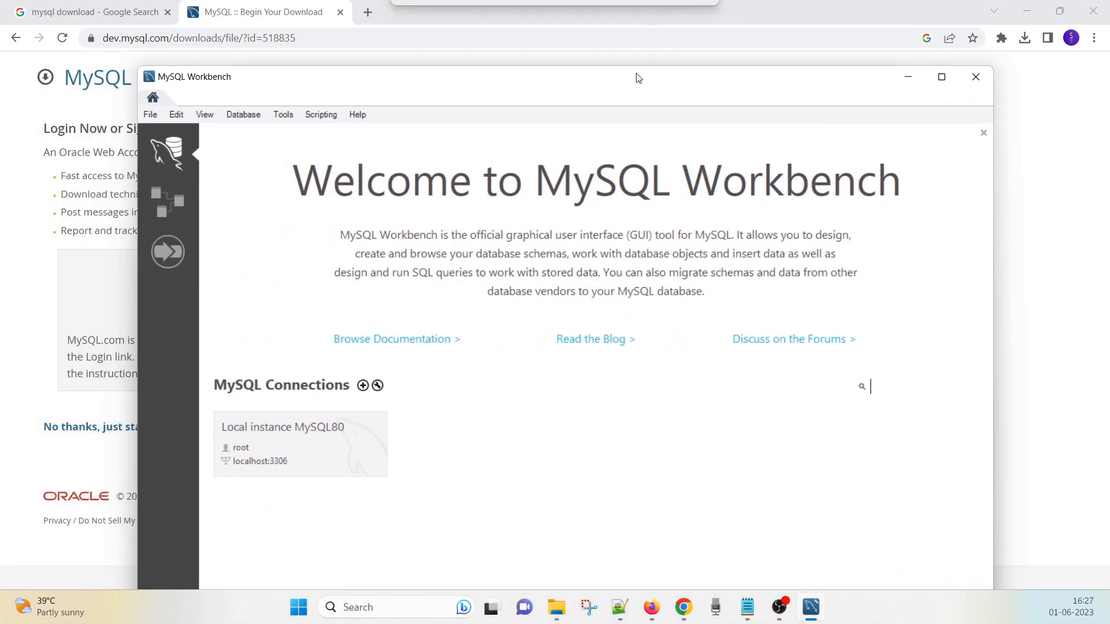
click(1102, 14)
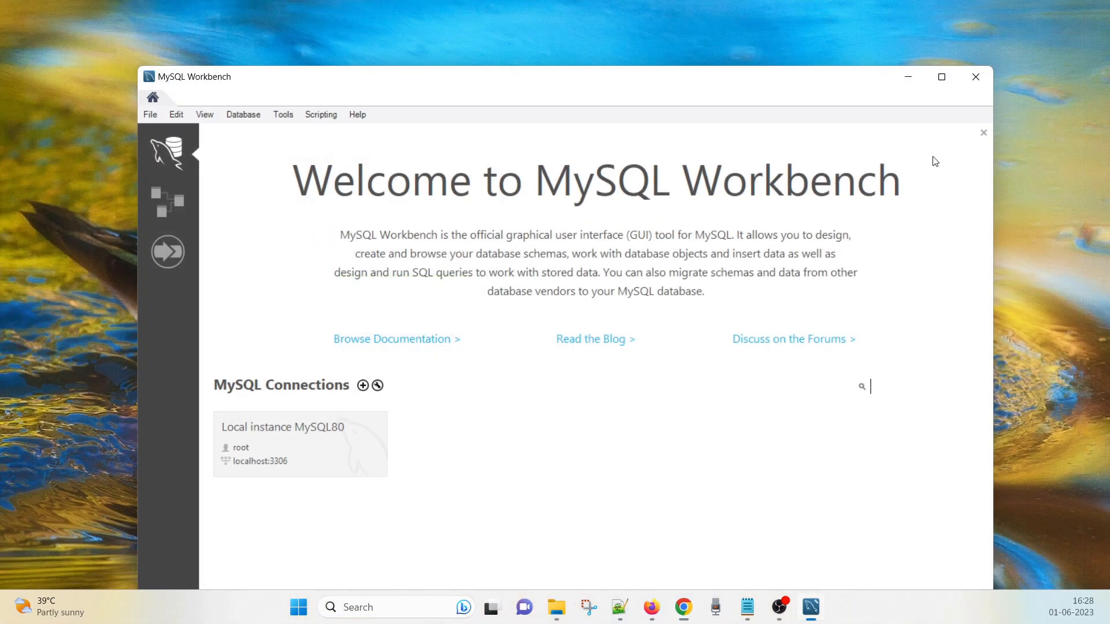
click(941, 77)
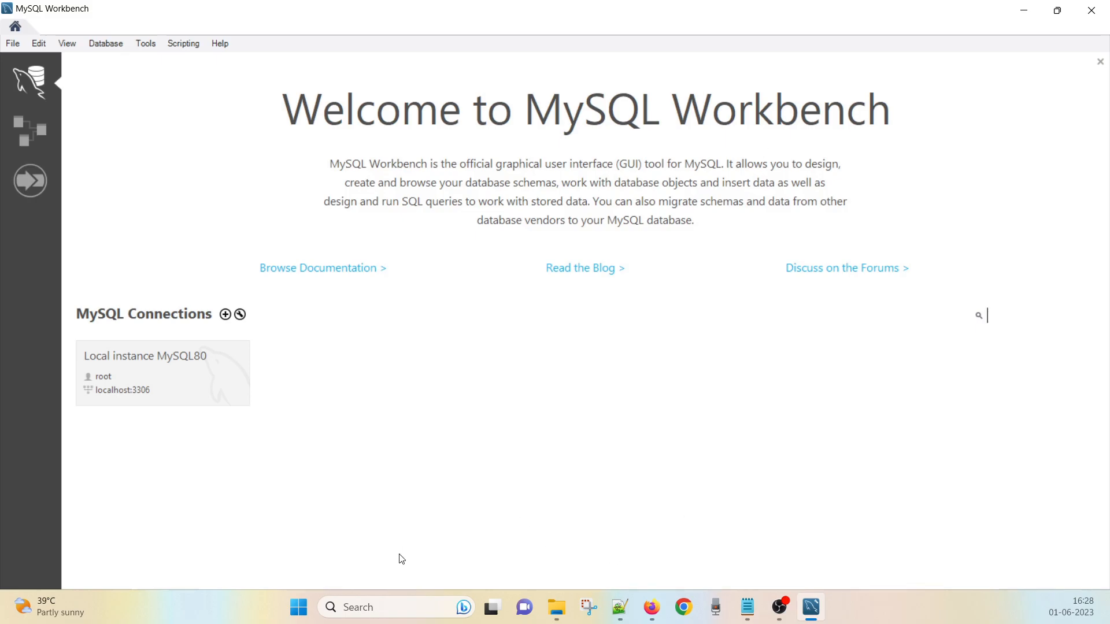
Open Windows Services, check the status and startup type of the MySQL80 service, and close Services.
click(368, 613)
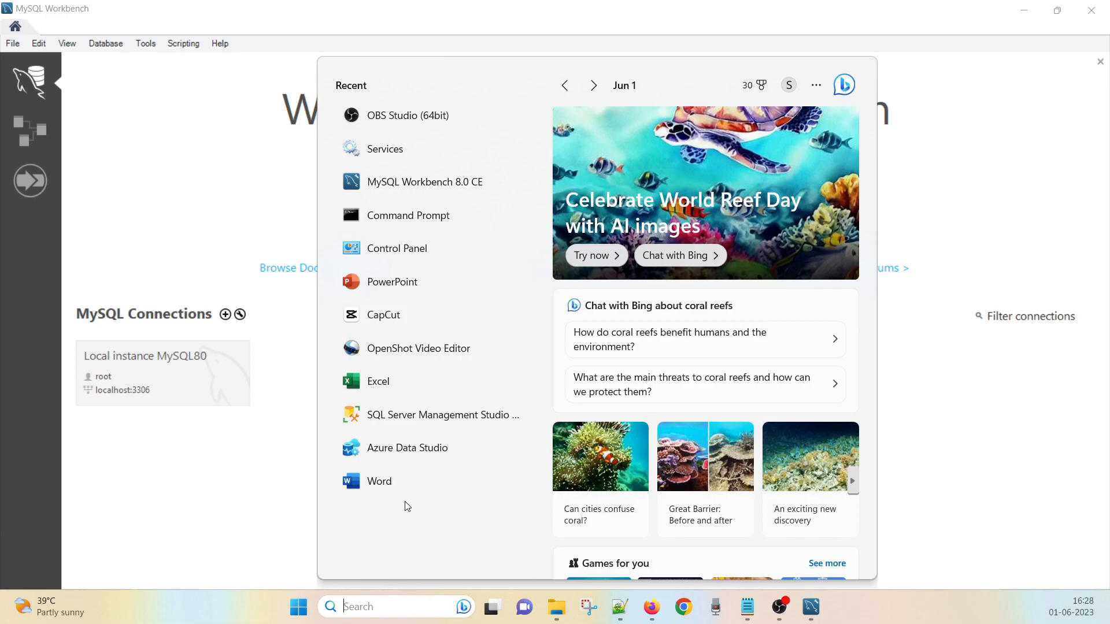
text(ser)
key(Return)
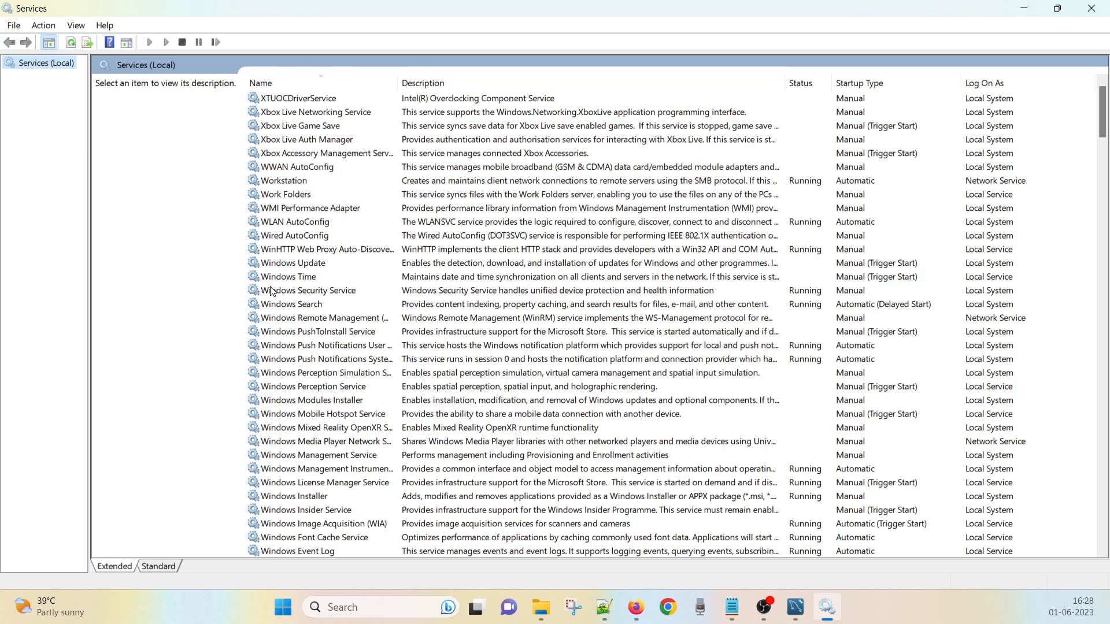
click(263, 293)
key(m)
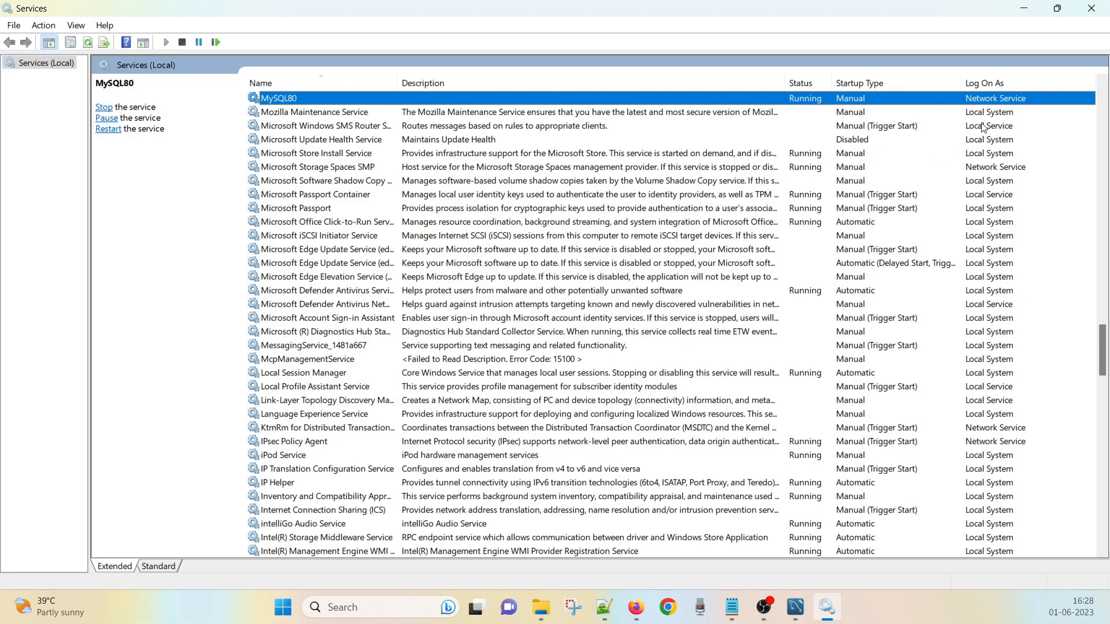
click(1091, 7)
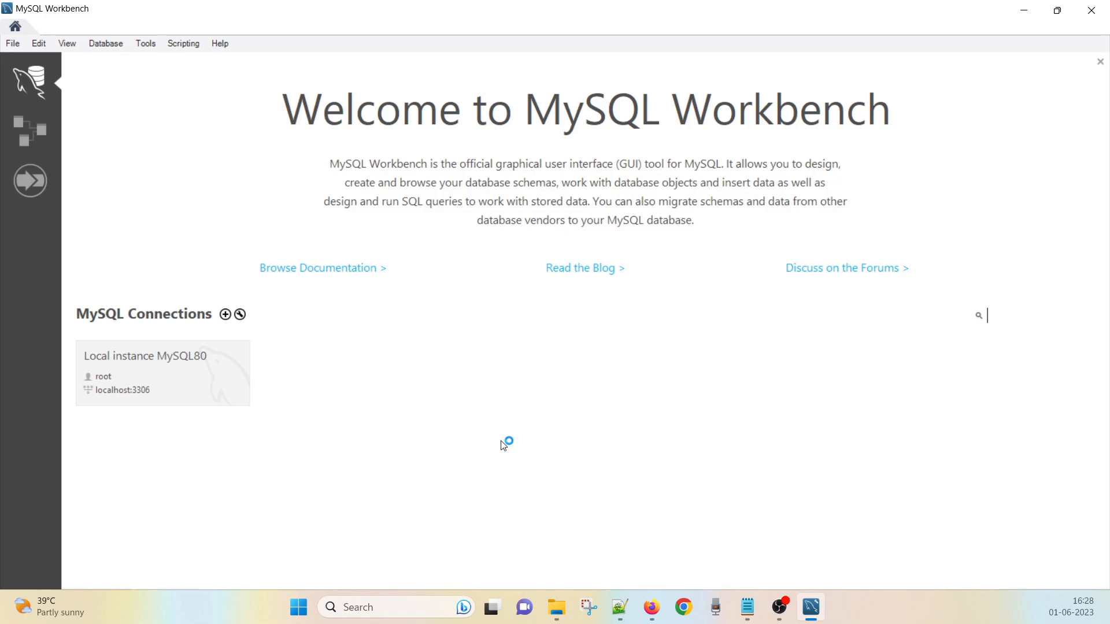
Switch to File Explorer and view the My SQL file and Un-install MySQL text documents.
click(557, 608)
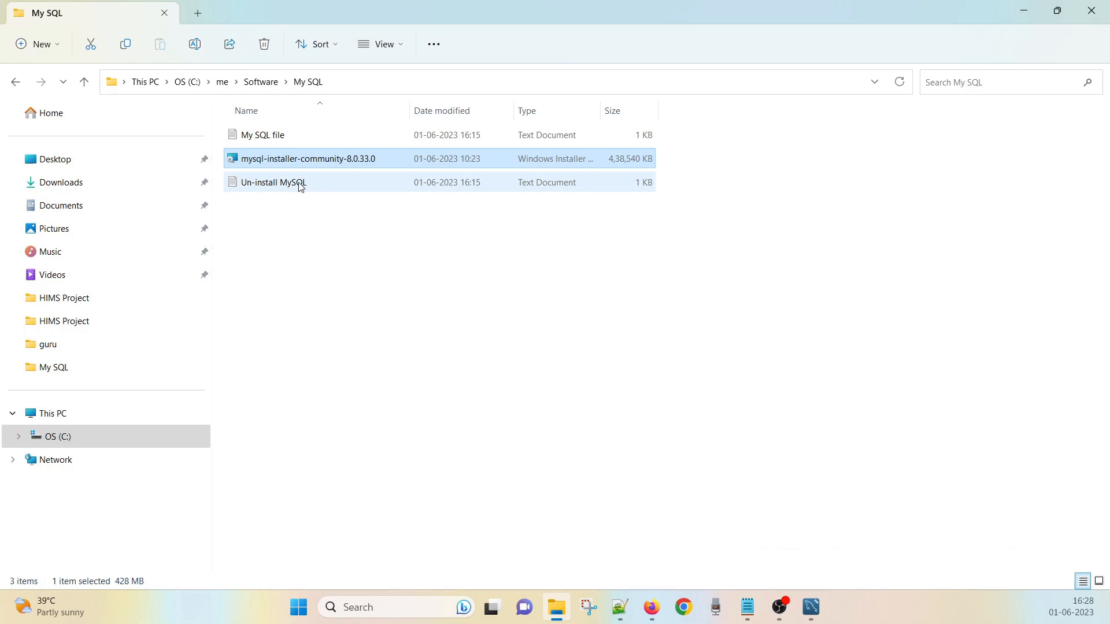
double_click(266, 140)
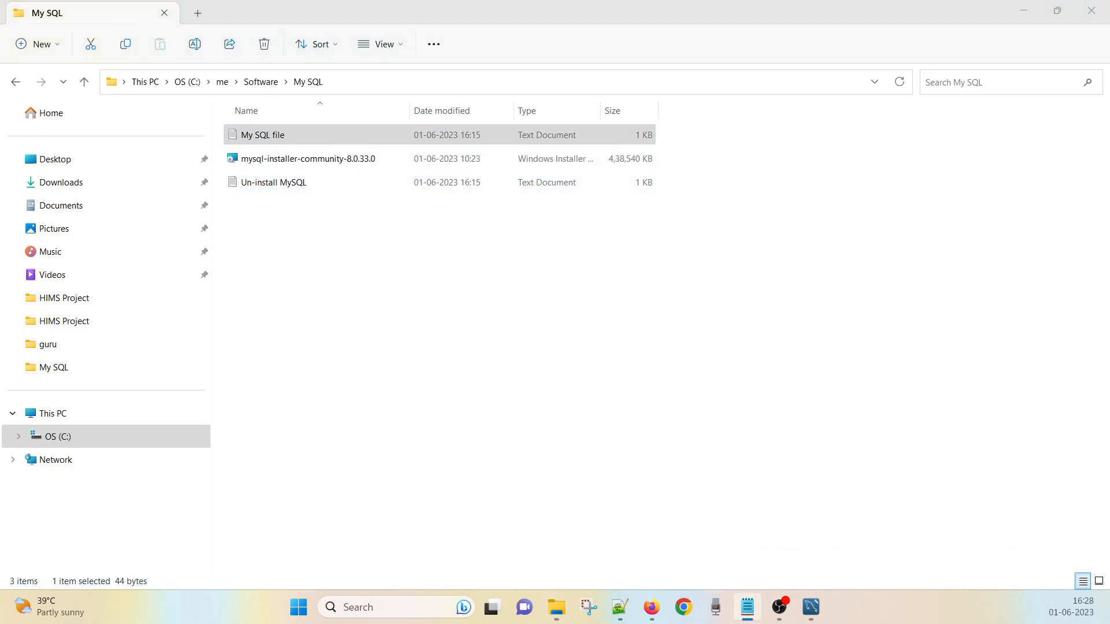
click(285, 184)
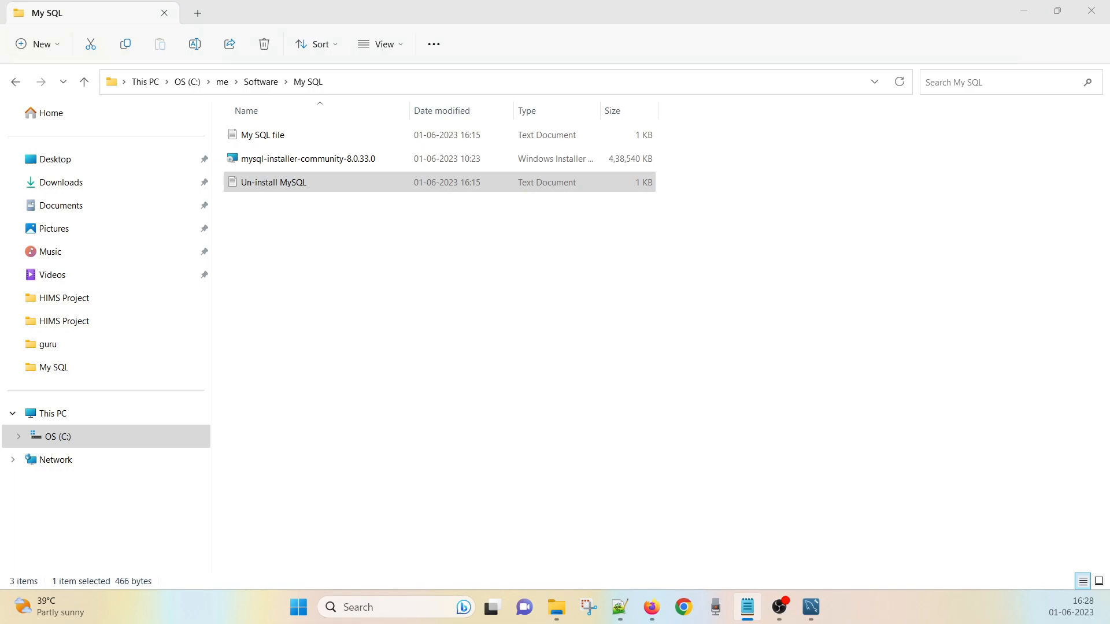
Go to the folder C:\ProgramData\MySQL\MySQL Server 8.0\Data and grant permanent access to it.
click(559, 81)
text(C:\ProgramData\MySQL\MySQL Server 8.0\Data)
key(Return)
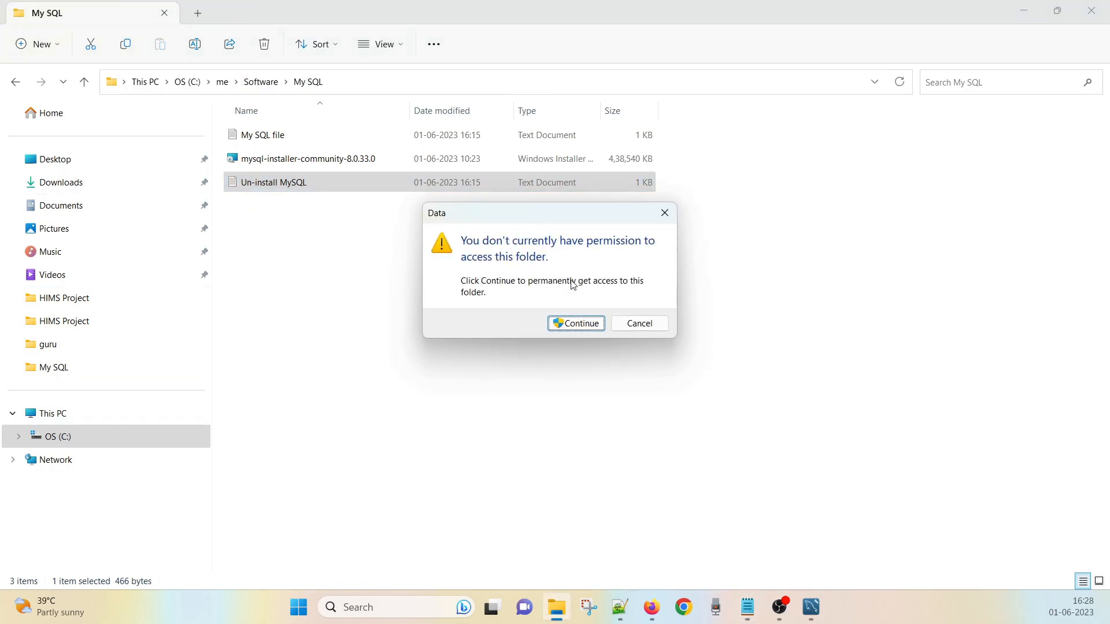
click(575, 322)
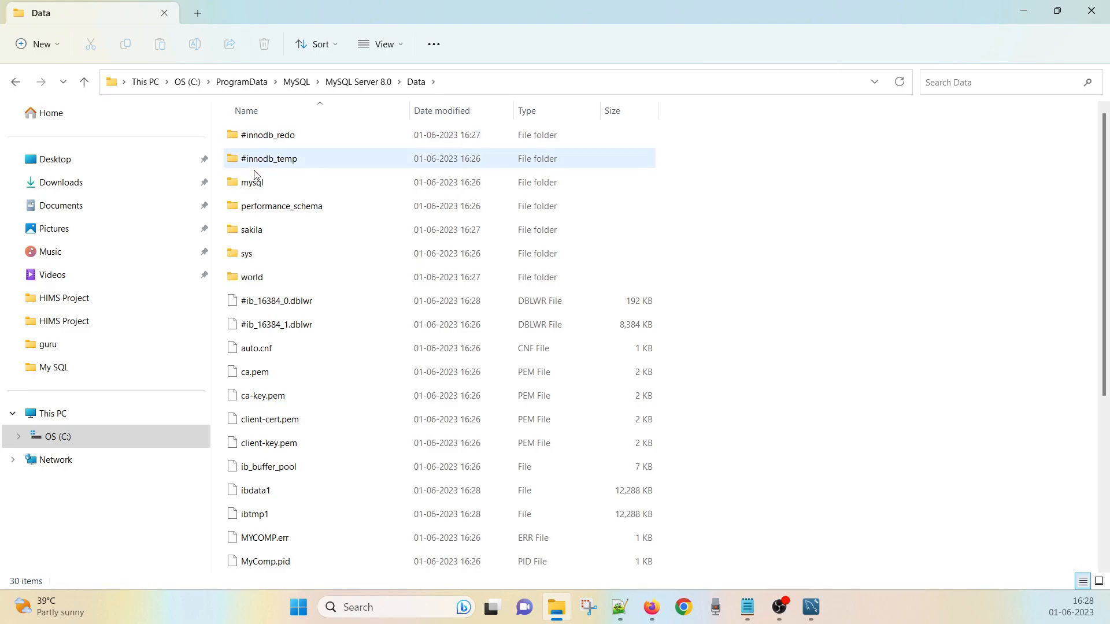
Examine the contents of the Data folder and its parent folder MySQL Server 8.0.
scroll(284, 231, down, 4)
scroll(284, 230, up, 4)
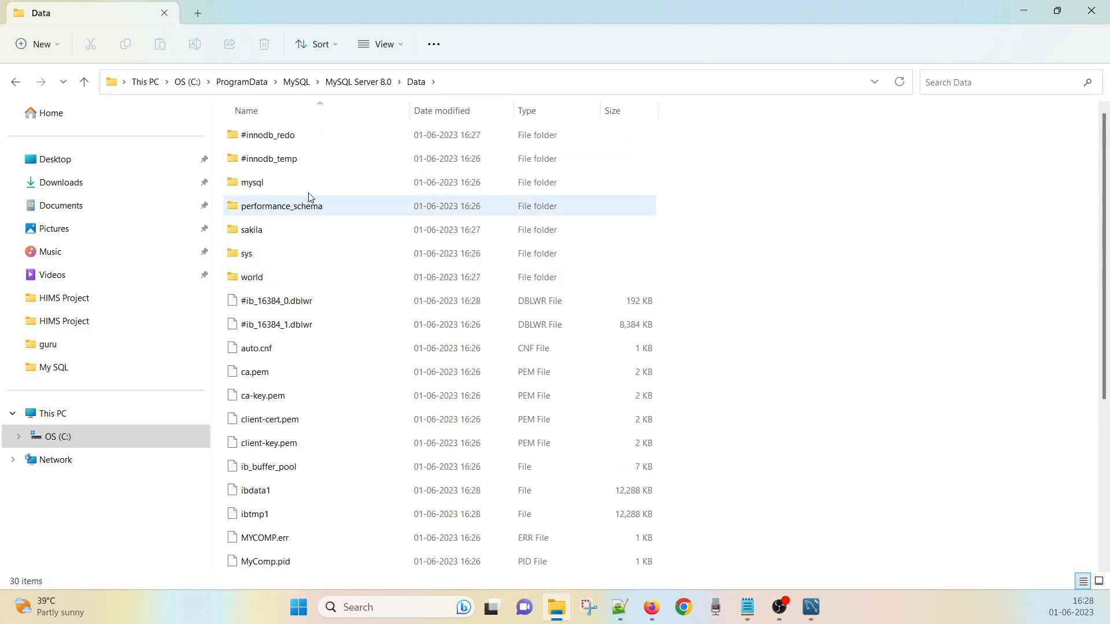
click(356, 82)
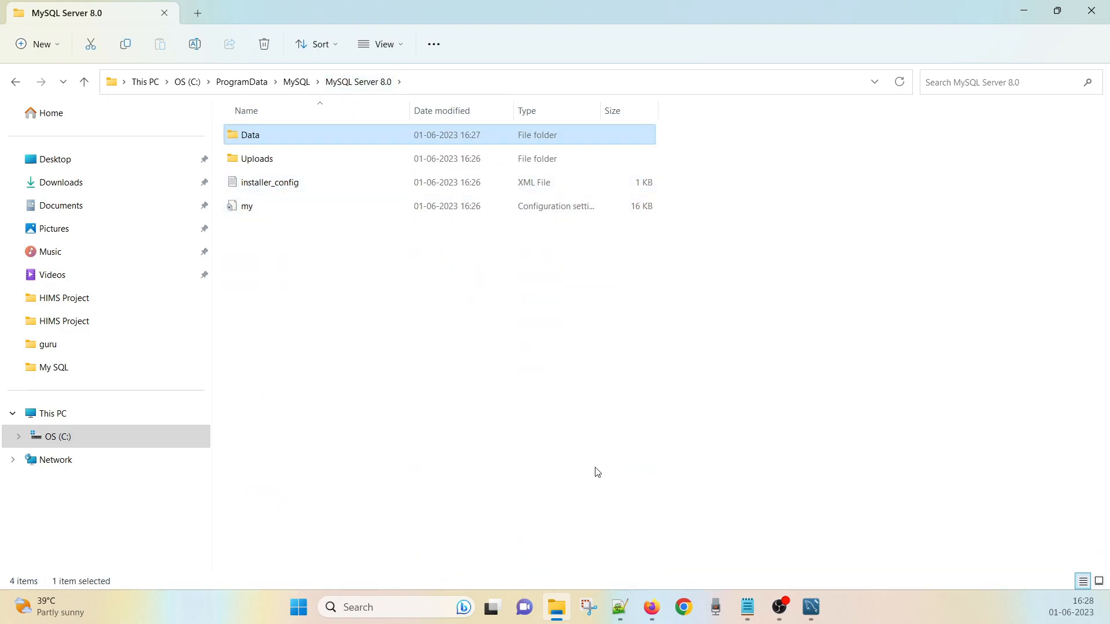
click(269, 139)
click(283, 310)
double_click(273, 138)
Switch to MySQL Workbench, view the connection settings of Local instance MySQL80, and close them without changes.
click(811, 607)
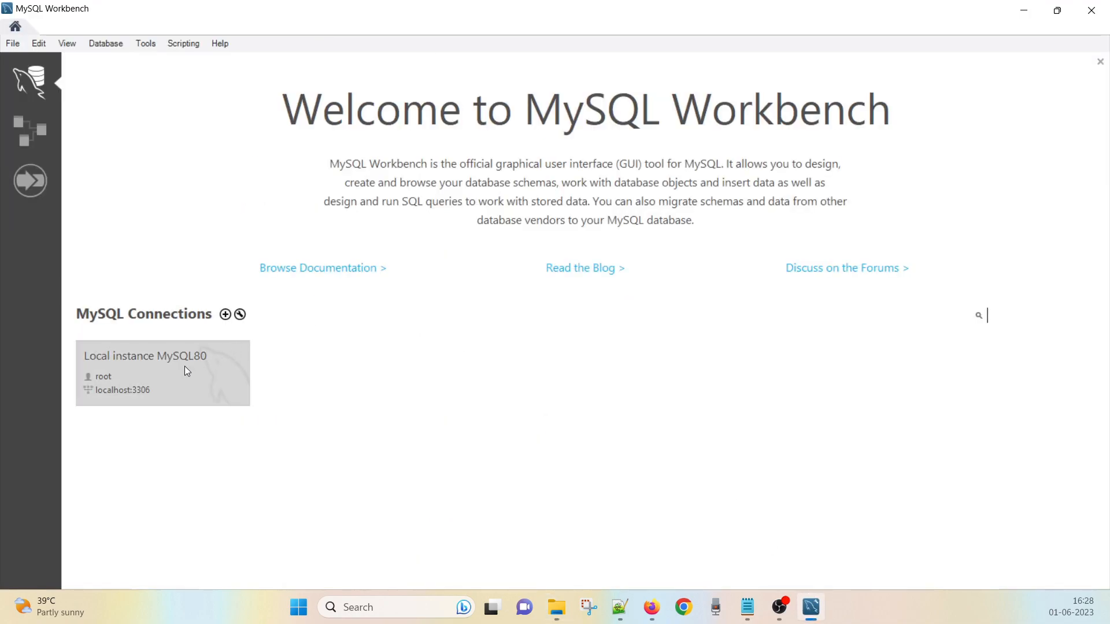
click(156, 367)
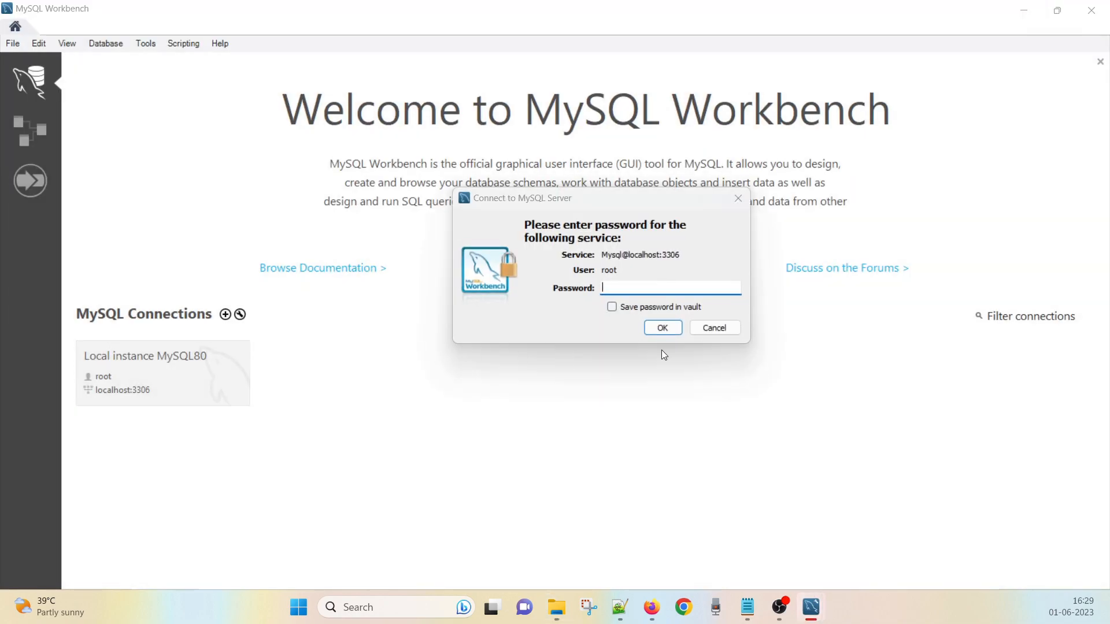
key(Escape)
right_click(189, 359)
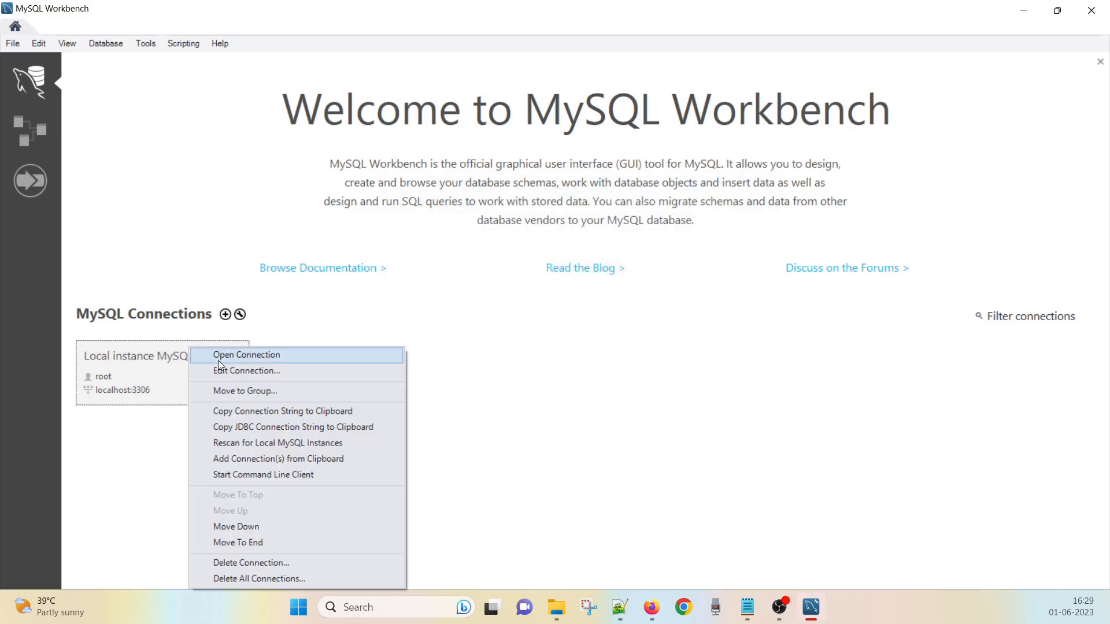
click(234, 371)
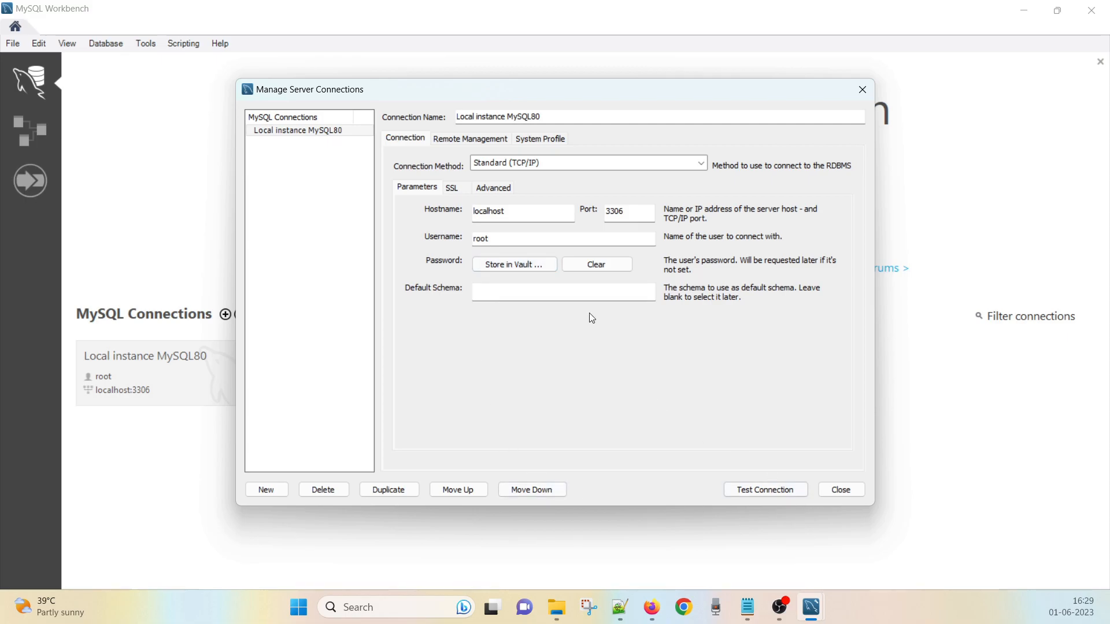
click(862, 89)
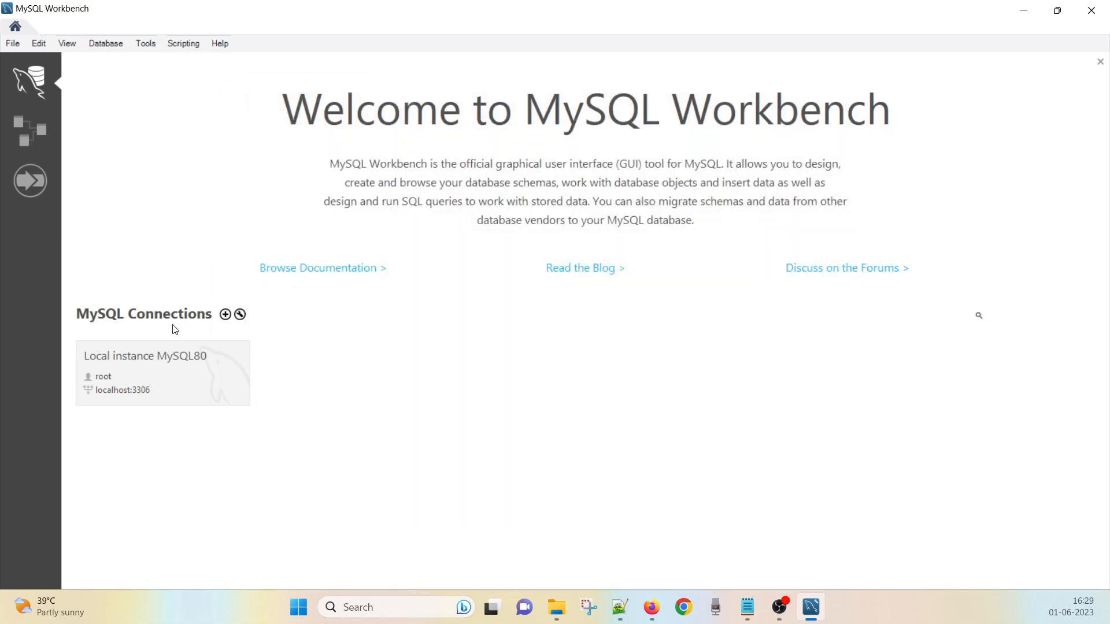
Connect to Local instance MySQL80 as root, clearing the wrong password entry and entering the root account password.
right_click(185, 373)
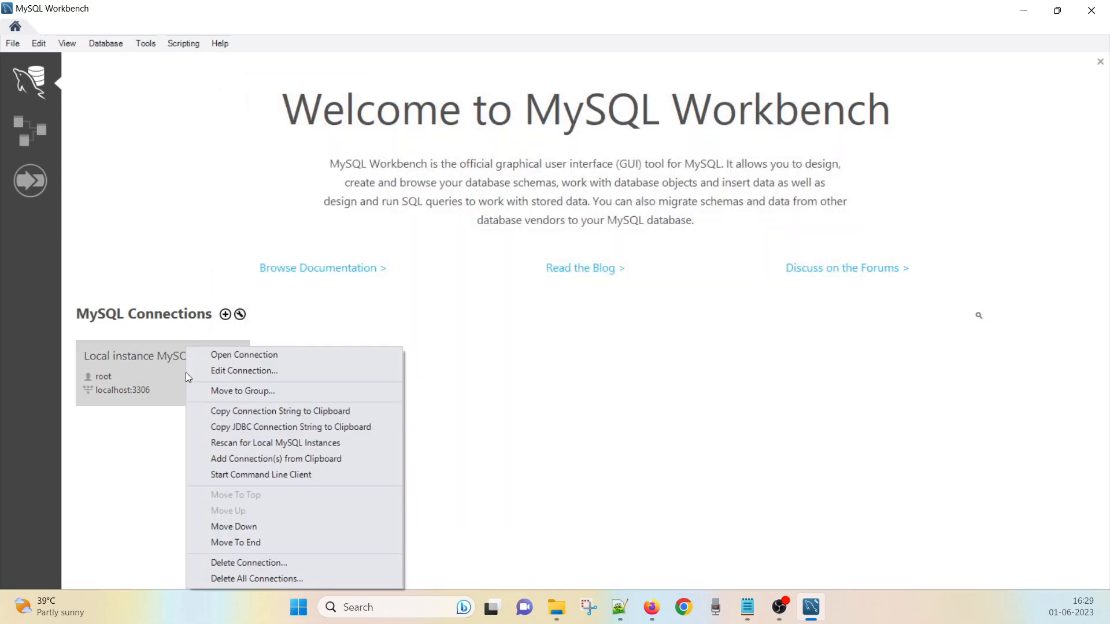
click(106, 366)
key(ctrl+v)
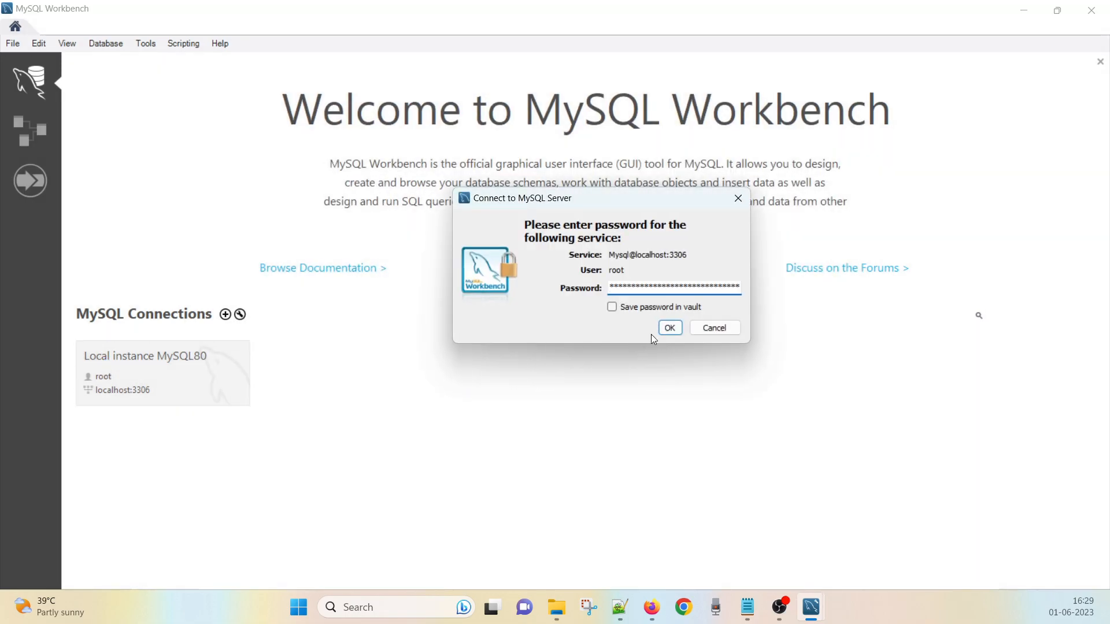
key(ctrl+a)
key(BackSpace)
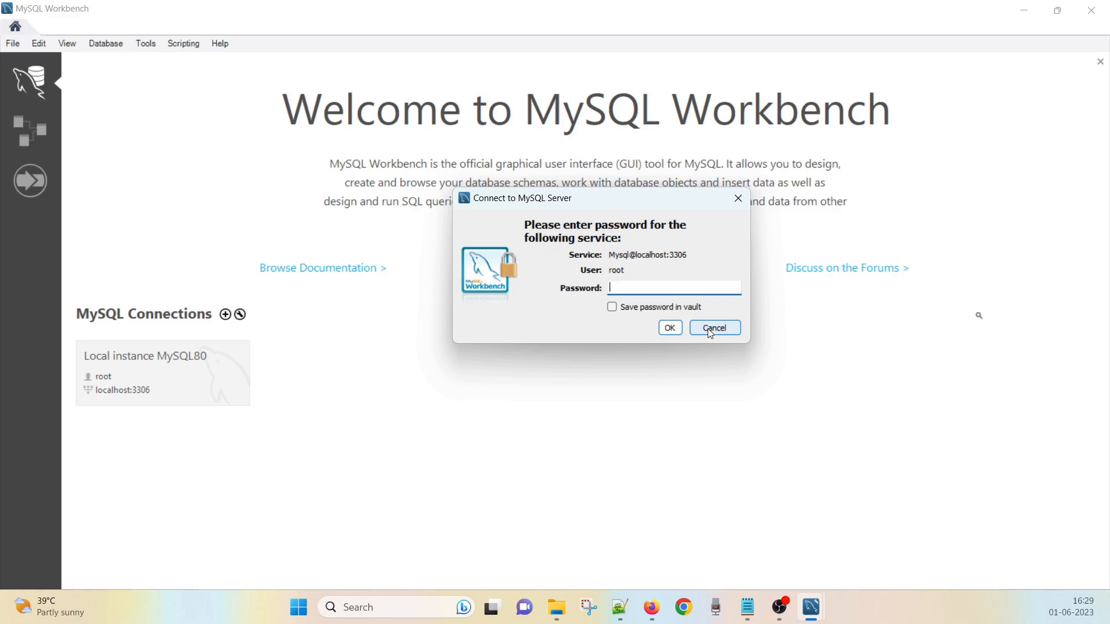
key(alt+Tab)
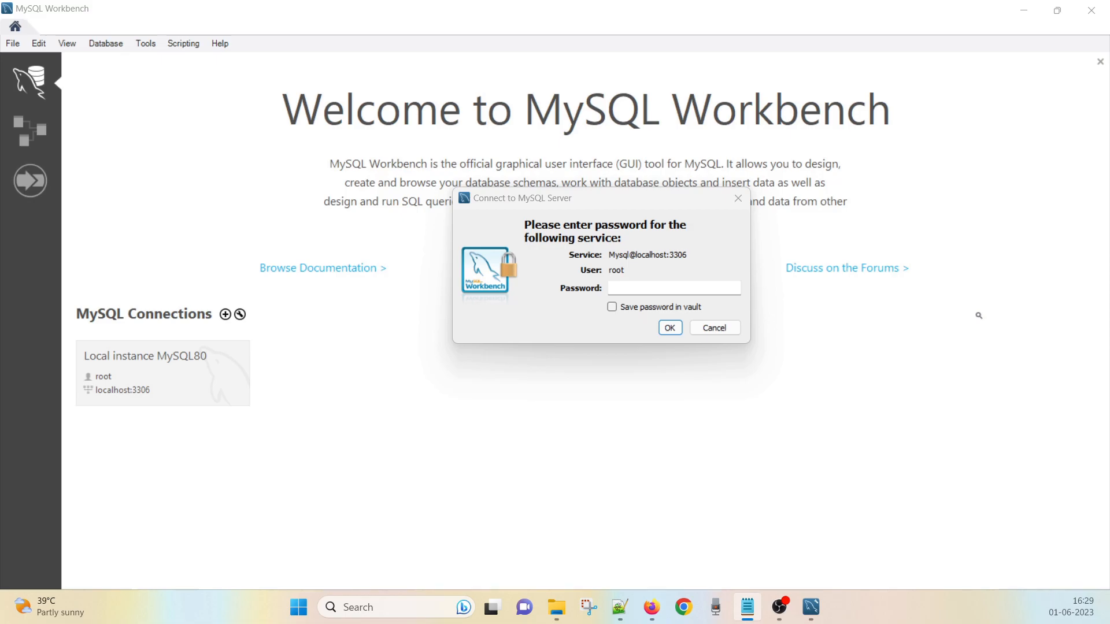
click(661, 288)
key(ctrl+v)
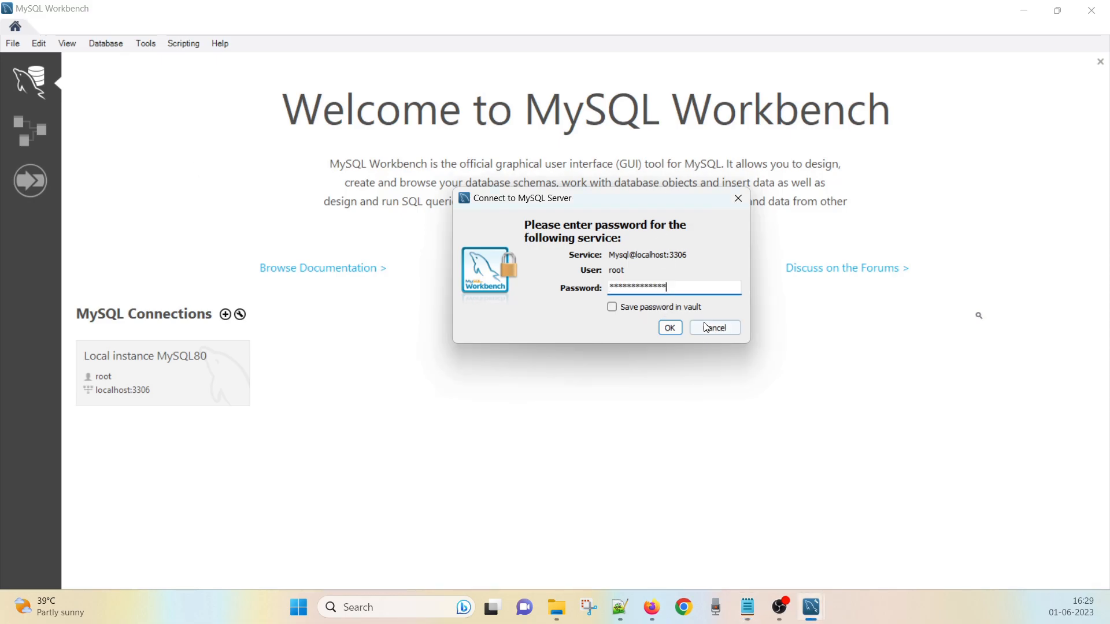
click(669, 328)
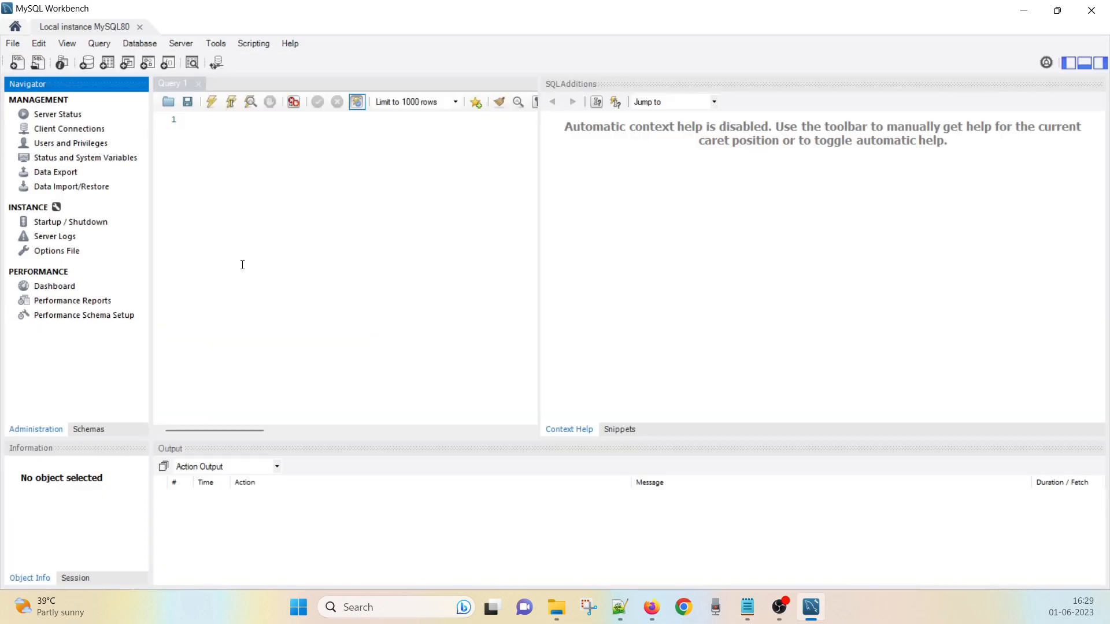
Widen the query editor, view the Workbench home screen, and return to the Local instance MySQL80 connection.
drag(539, 227, 790, 226)
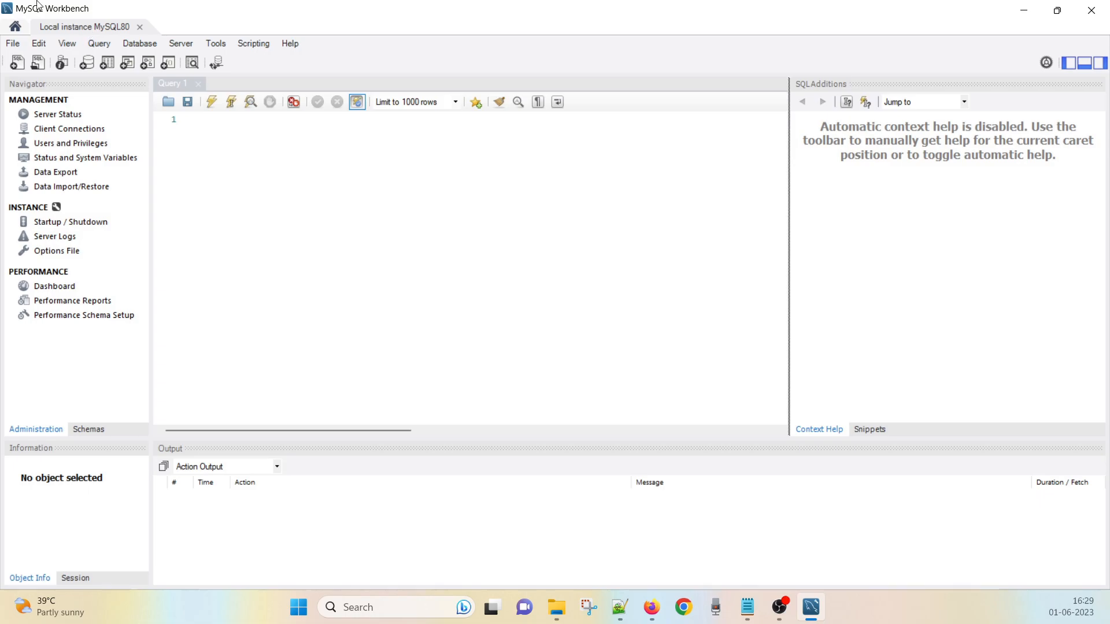
click(15, 27)
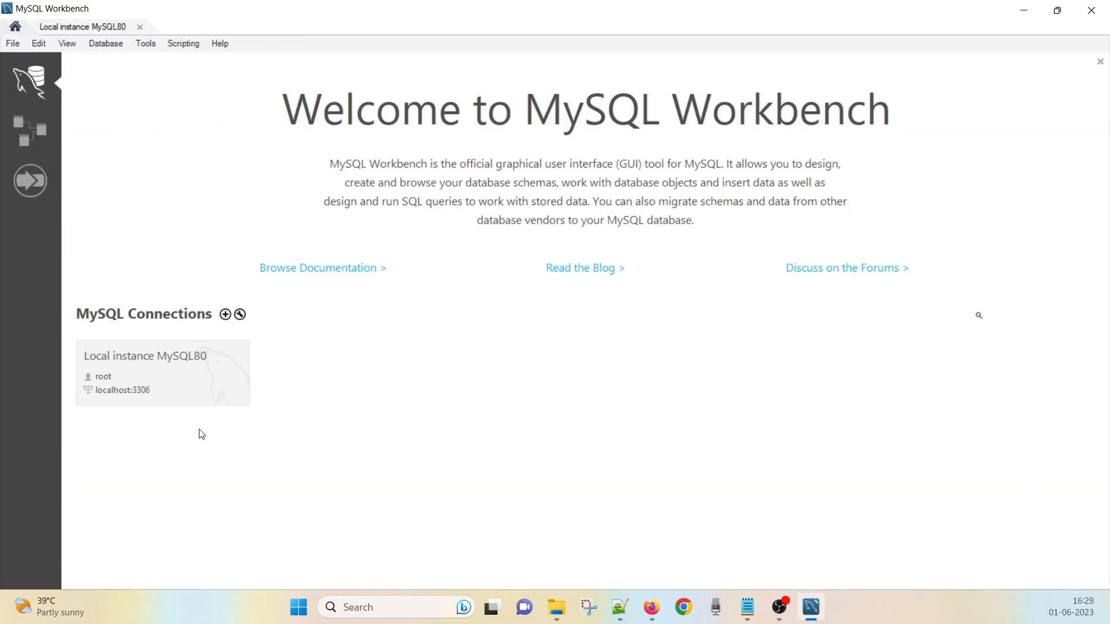
click(82, 26)
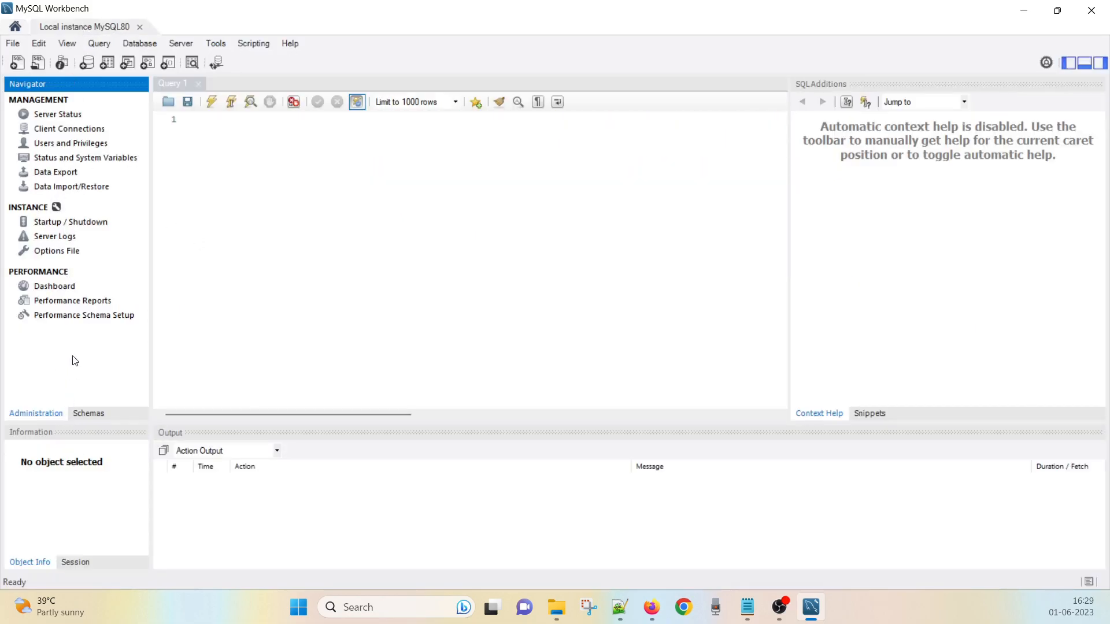
Review the Server Status page of the local instance with more room for it, and display the list of schemas.
click(74, 116)
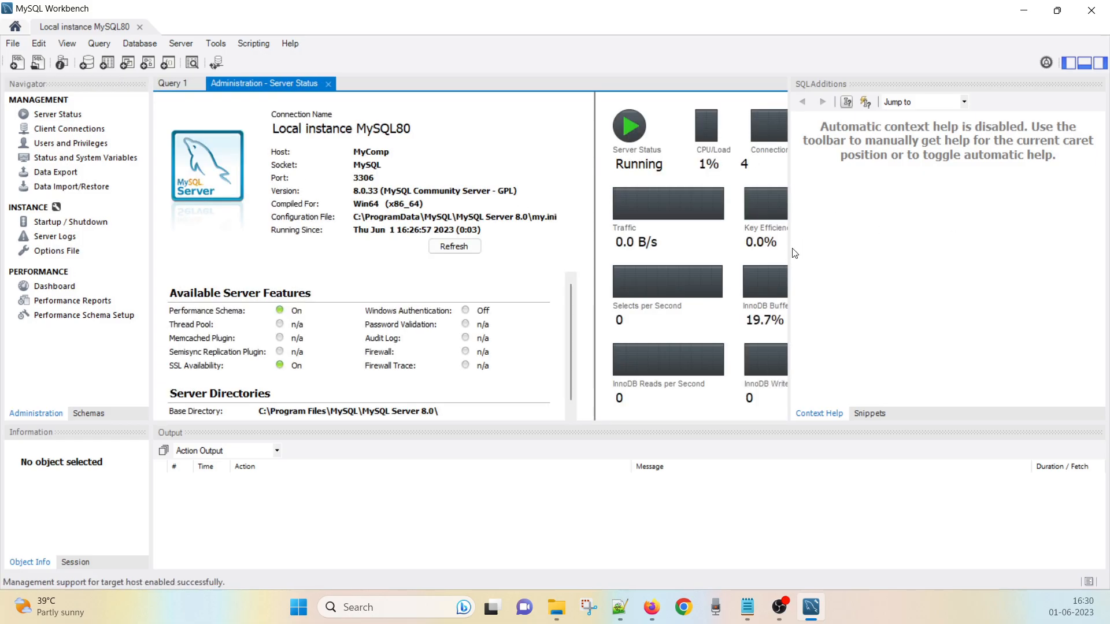
drag(789, 248, 924, 249)
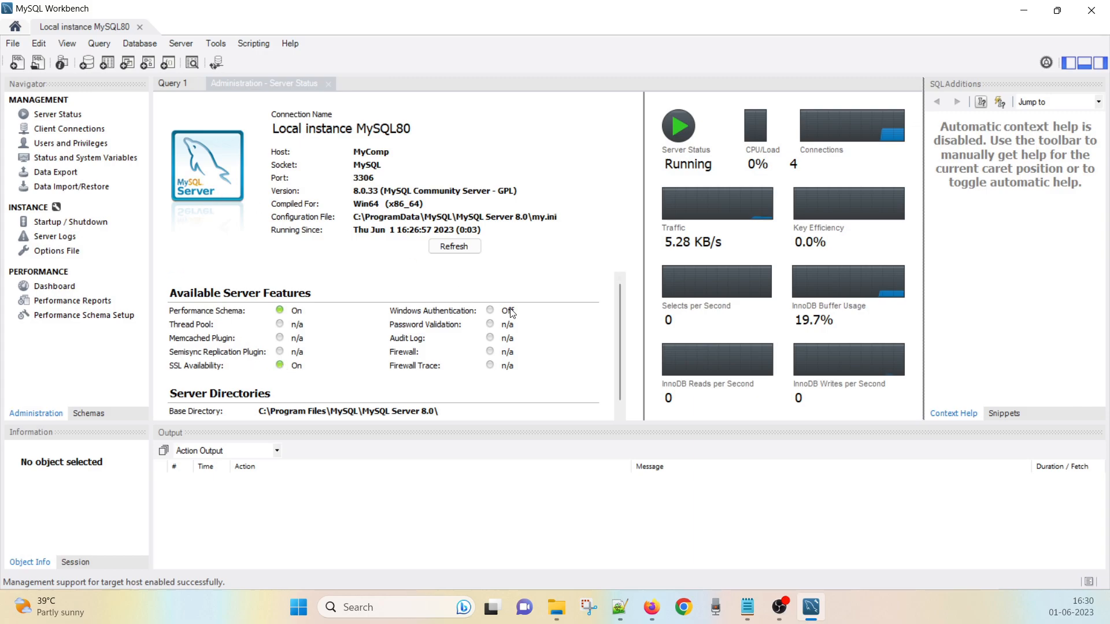
scroll(462, 321, down, 5)
scroll(470, 324, up, 5)
click(86, 415)
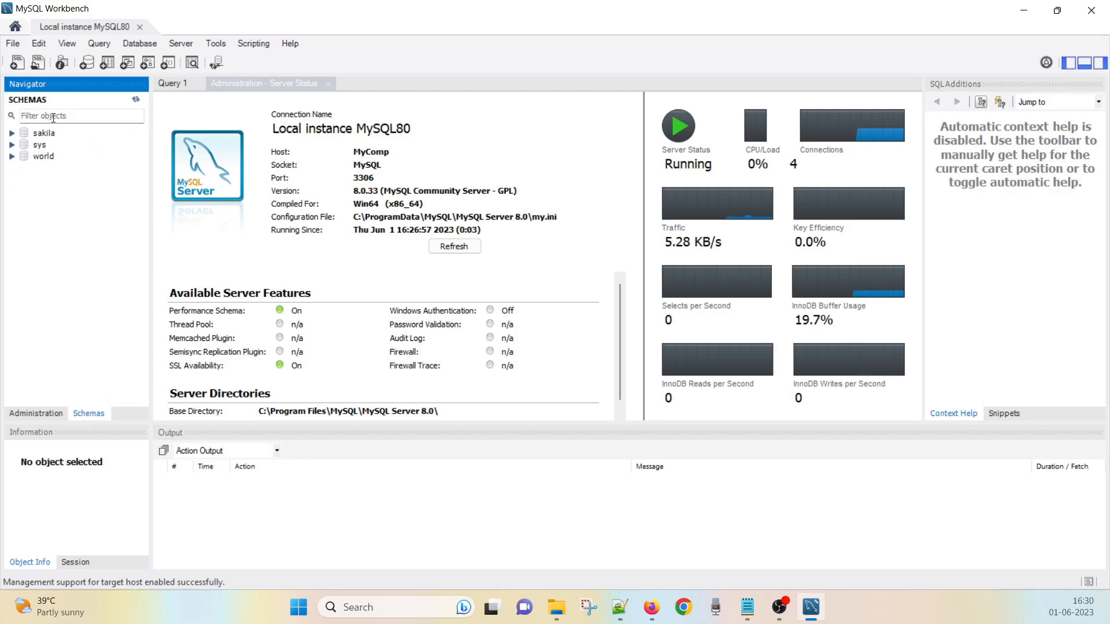
Write the statement "show databases;" in Query 1 and execute it.
click(172, 84)
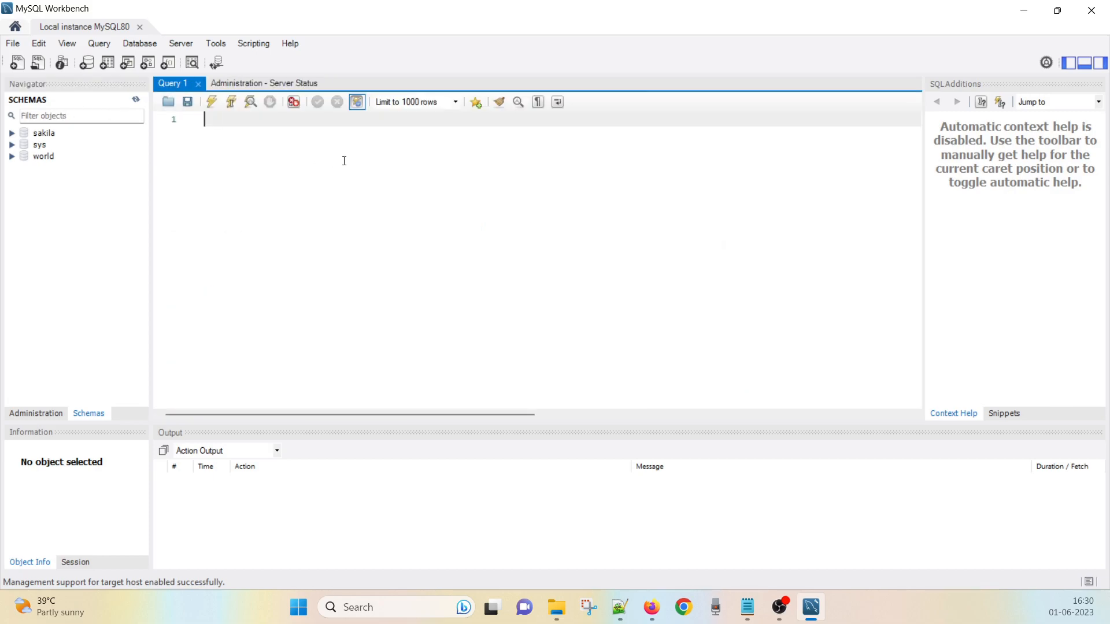
text(shw)
key(BackSpace)
key(BackSpace)
text(ow databases)
key(Return)
click(216, 105)
Add the statement "create Database Test" on line 3 of Query 1 and execute only that statement.
key(Return)
key(Return)
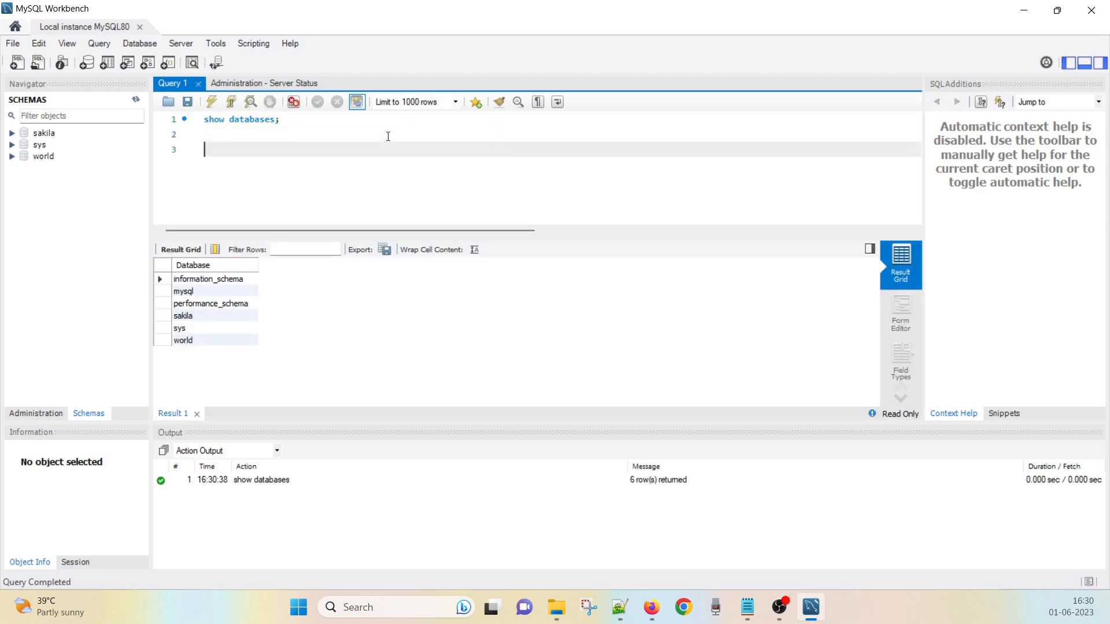
text(create Database Test)
drag(340, 154, 168, 156)
click(212, 102)
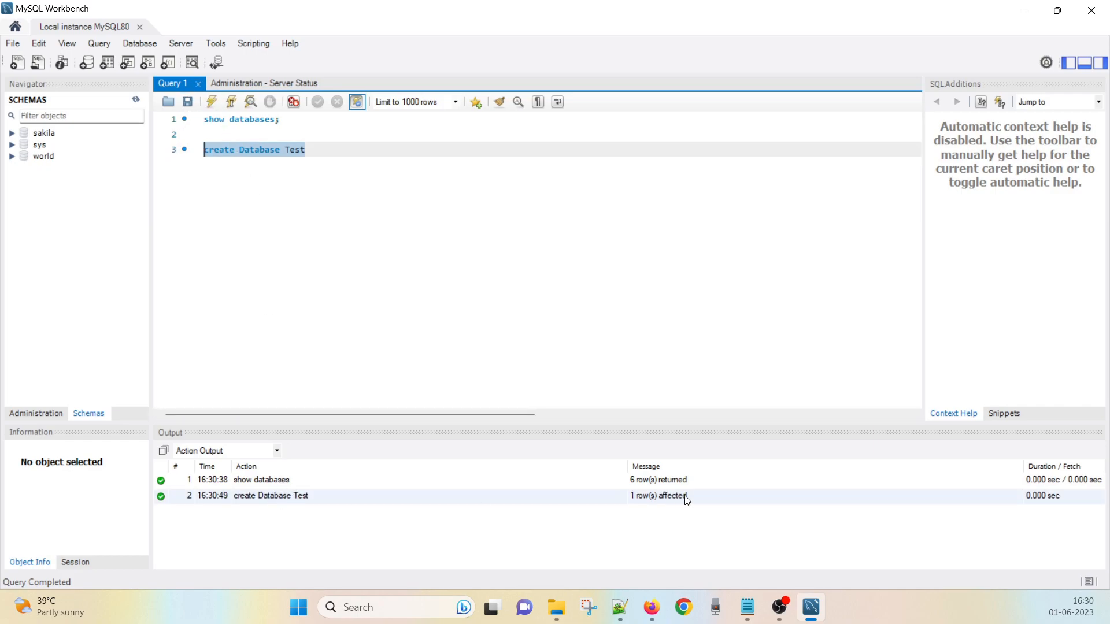
Execute only the "show databases;" statement again and select the test database in the result grid.
click(312, 164)
drag(294, 121, 203, 120)
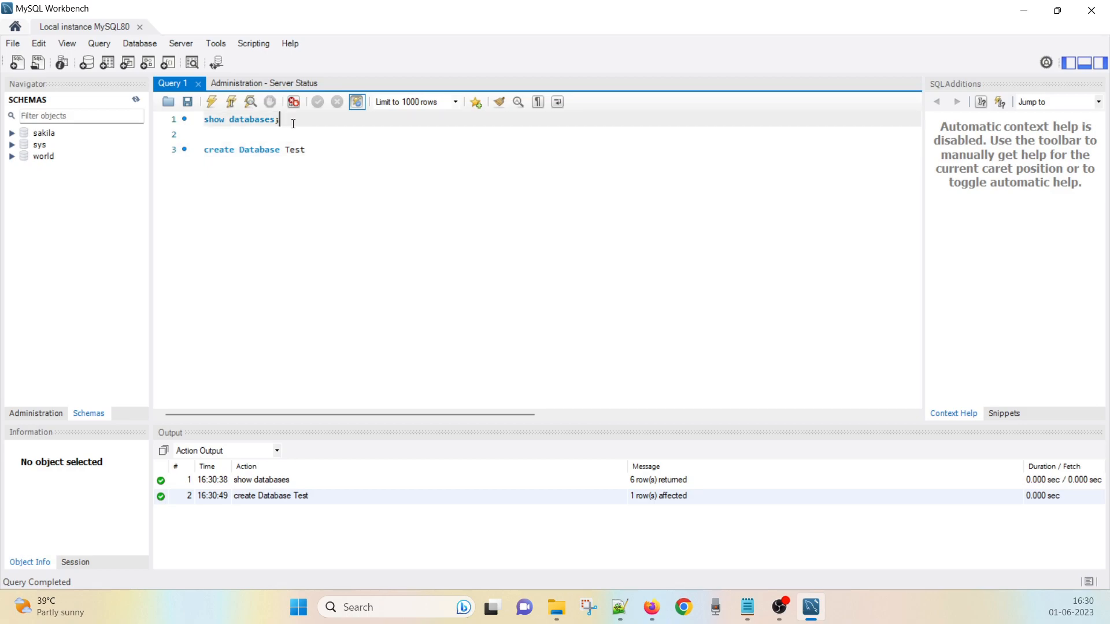
click(211, 101)
drag(199, 359, 203, 277)
click(191, 341)
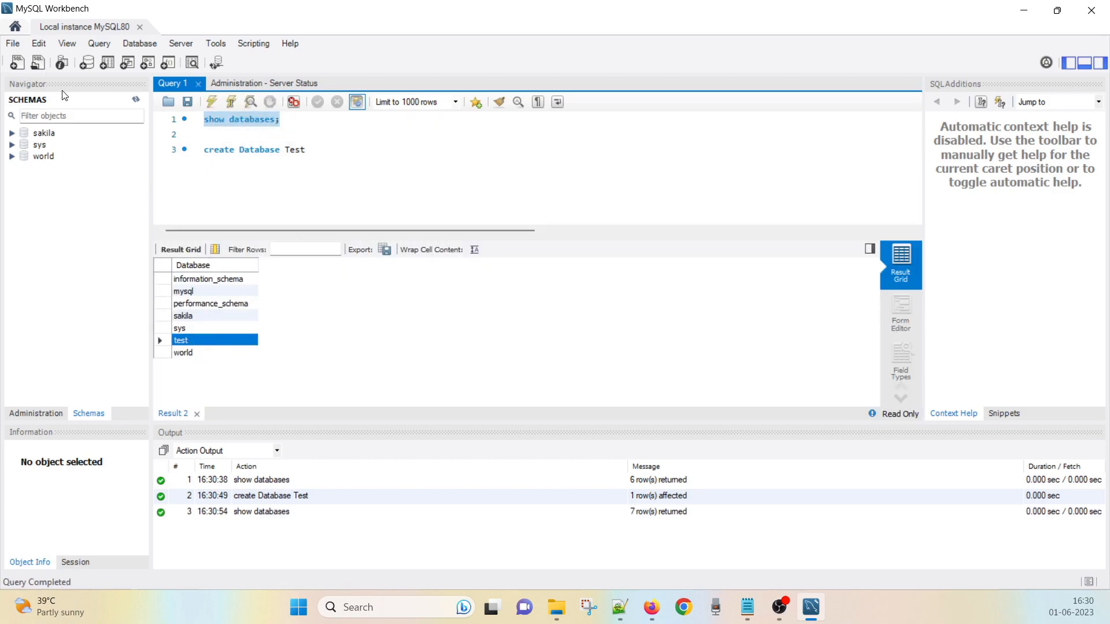
Refresh the schema list and expand the test schema to view its object groups.
click(136, 99)
click(46, 157)
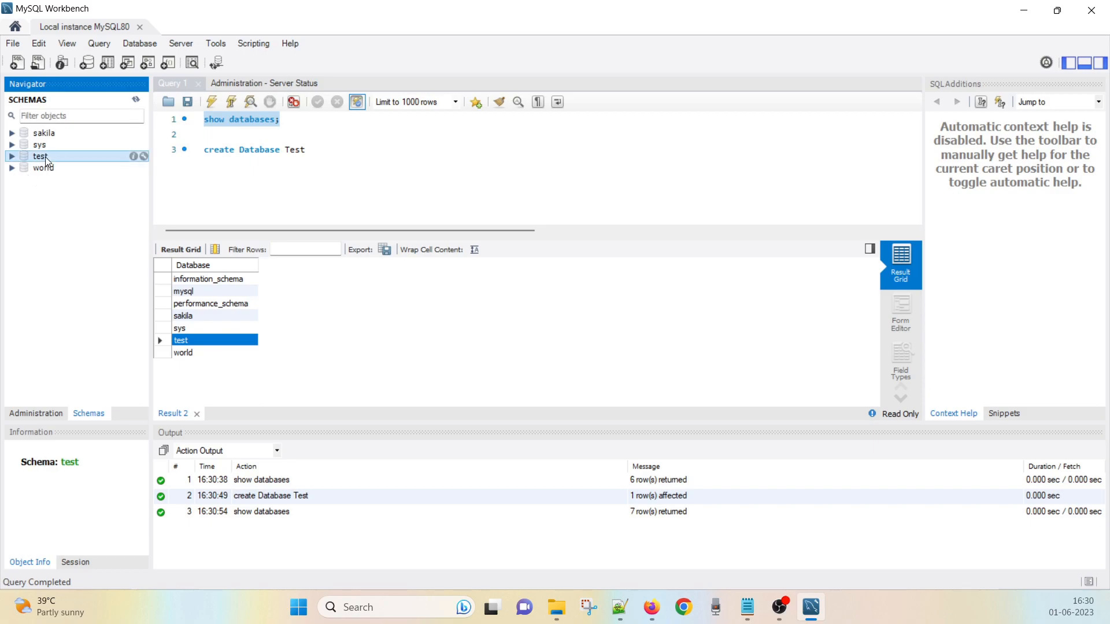
click(13, 156)
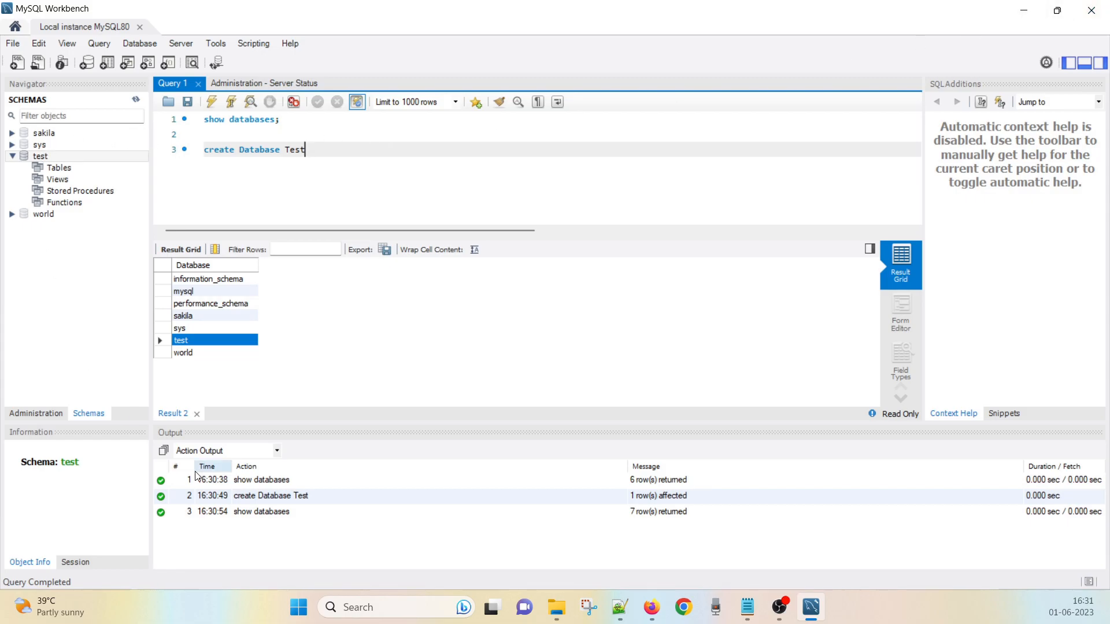
Switch to File Explorer, inspect the test and sakila folders inside MySQL Server 8.0\Data, and return to MySQL Workbench.
click(555, 606)
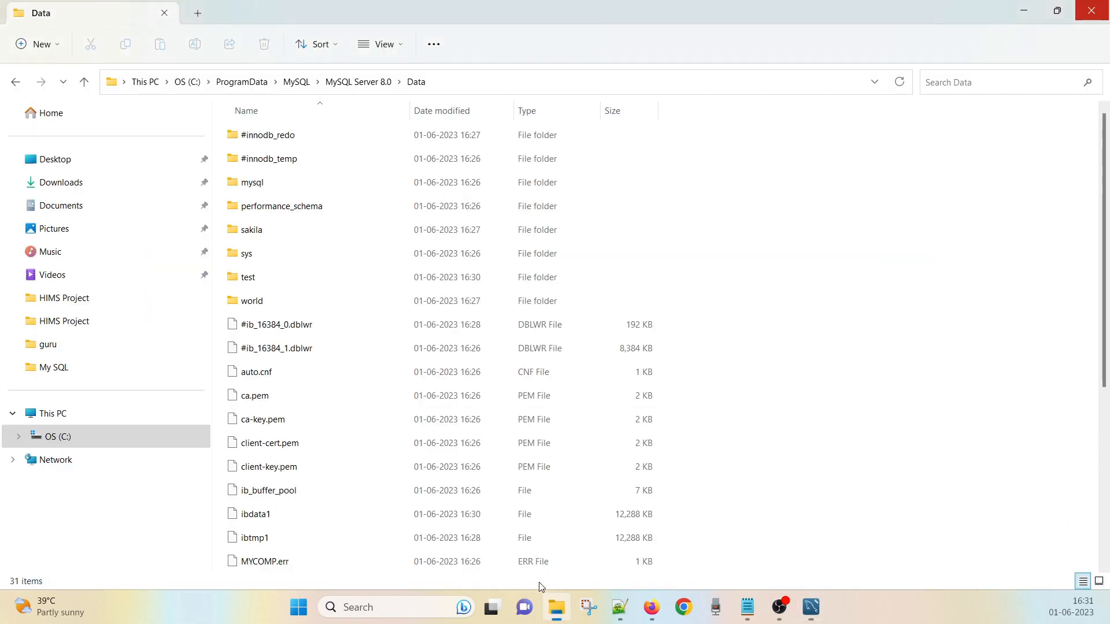
click(358, 82)
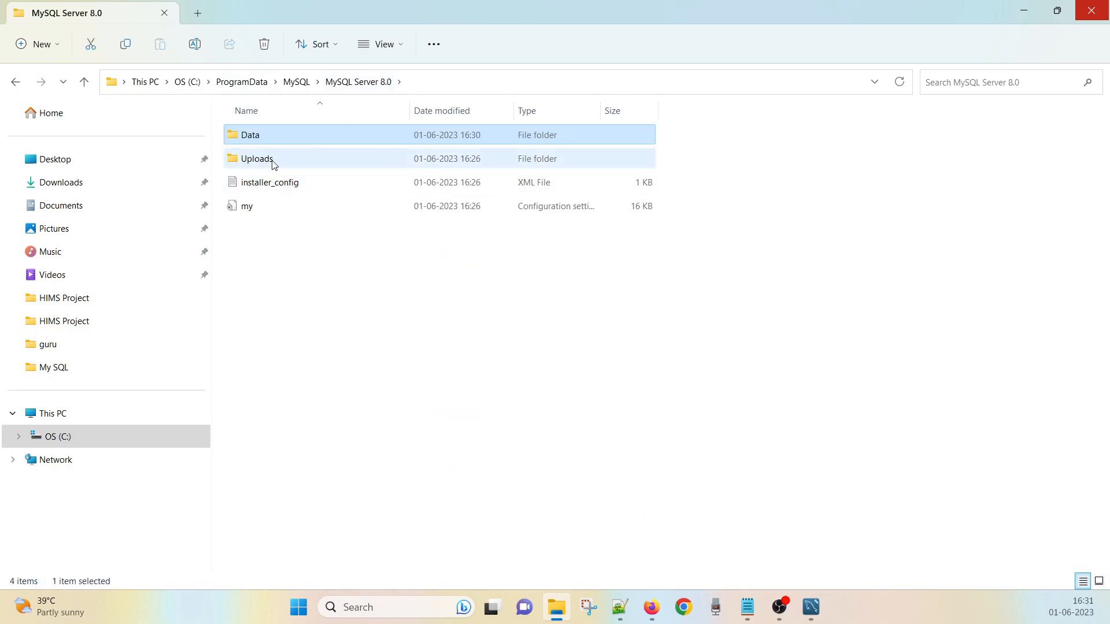
double_click(265, 139)
double_click(265, 280)
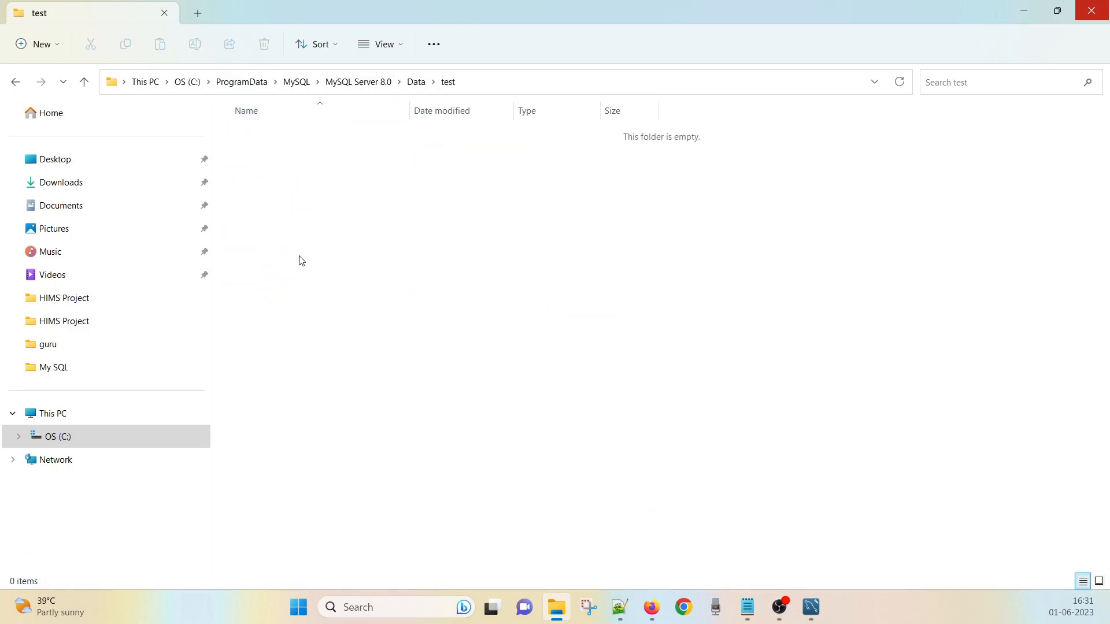
click(416, 81)
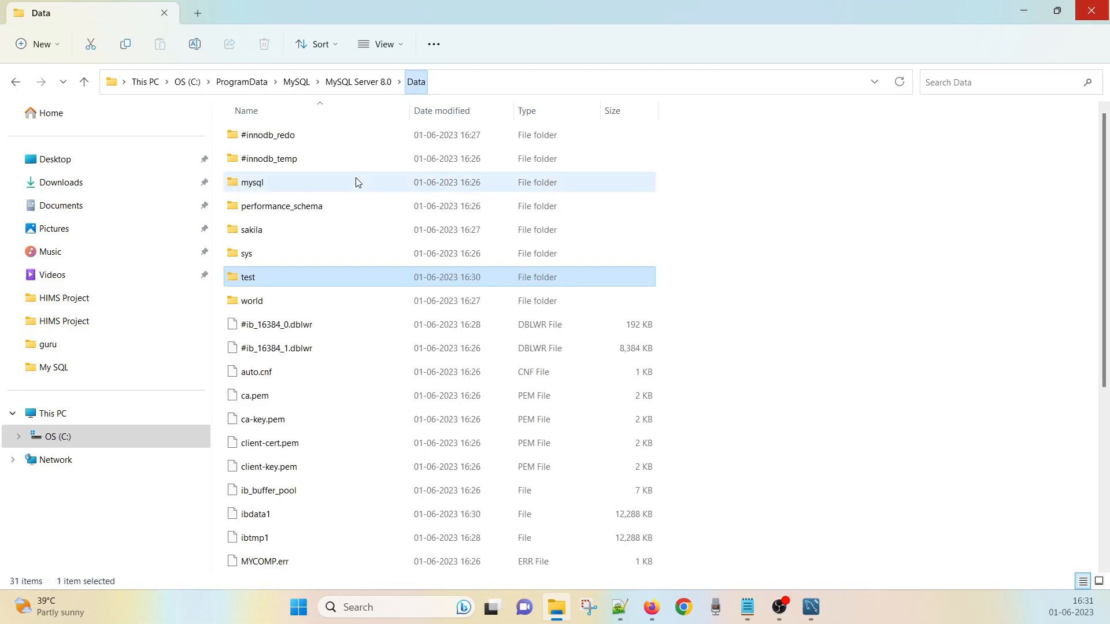
double_click(255, 232)
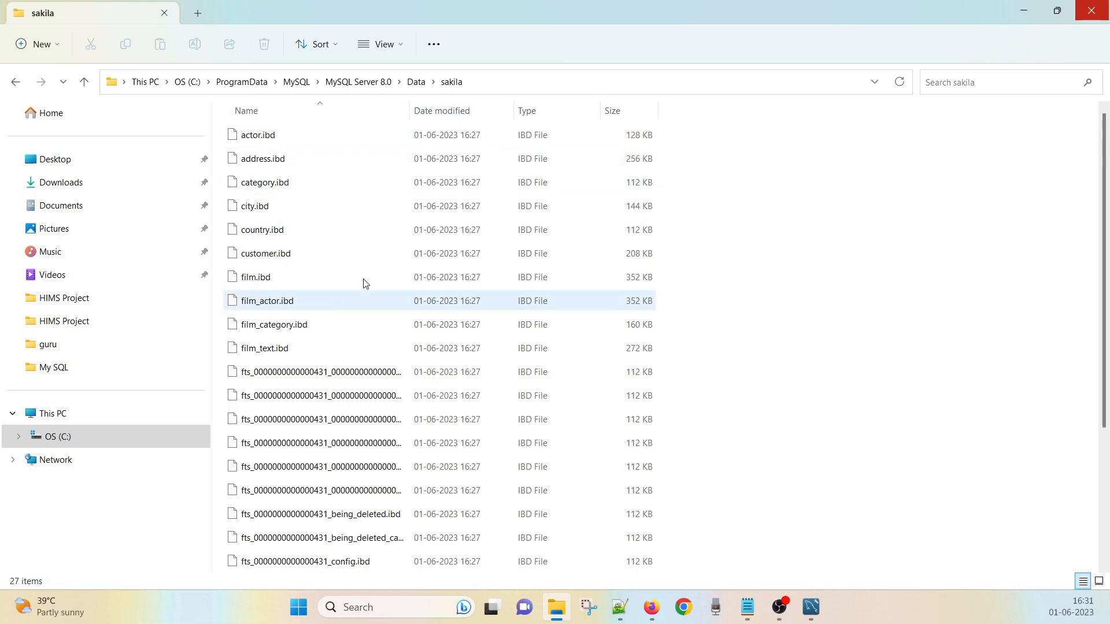
click(1028, 15)
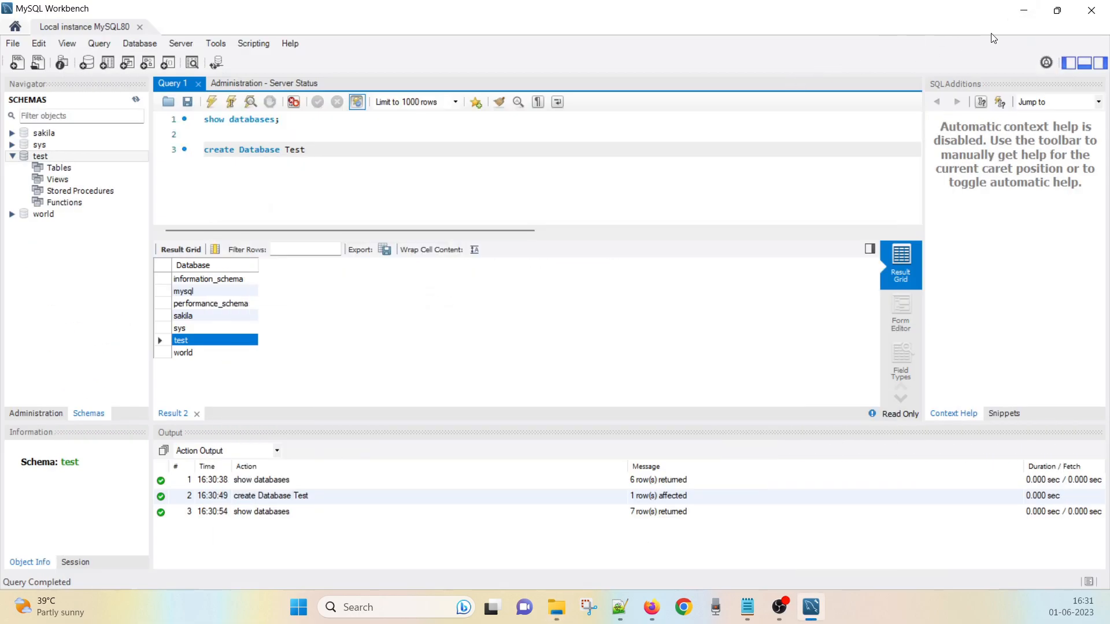